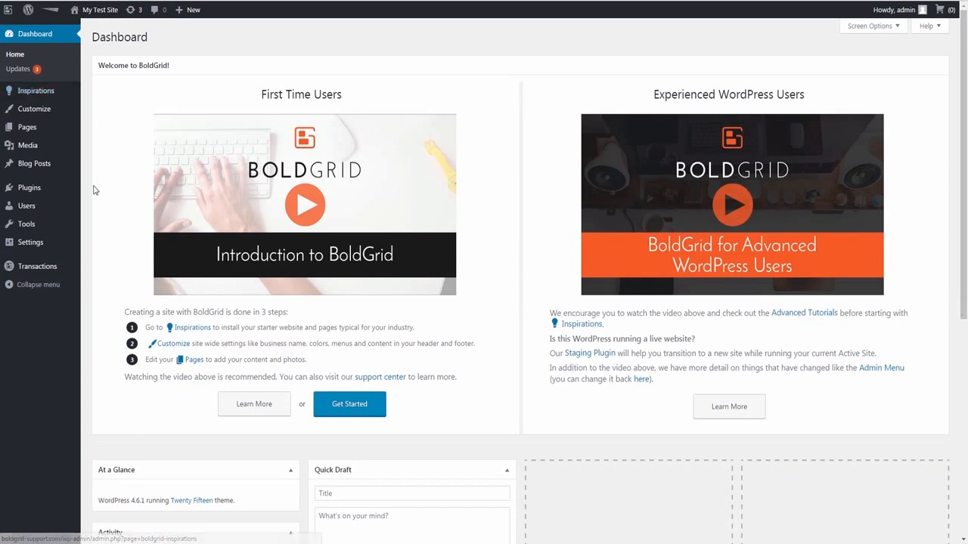
pyautogui.moveTo(53, 269)
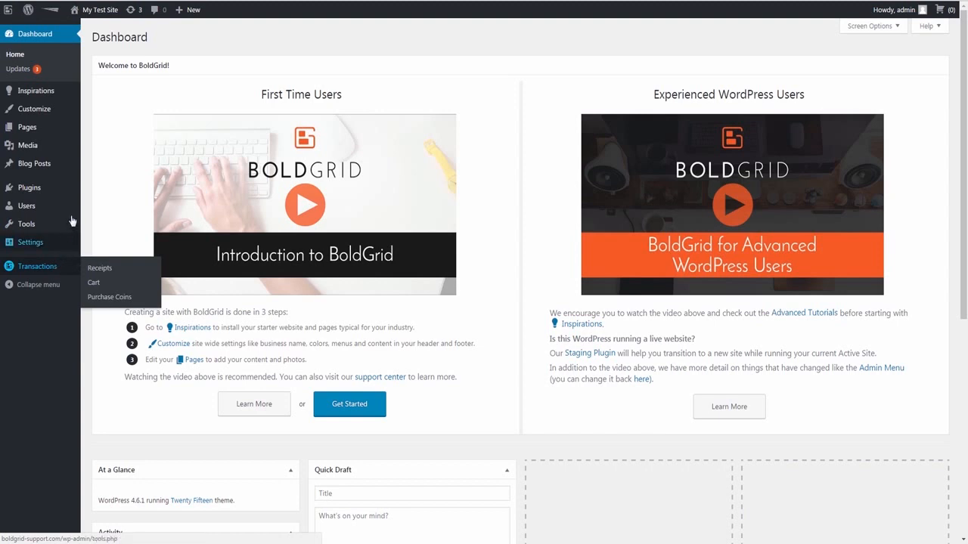
pyautogui.moveTo(59, 172)
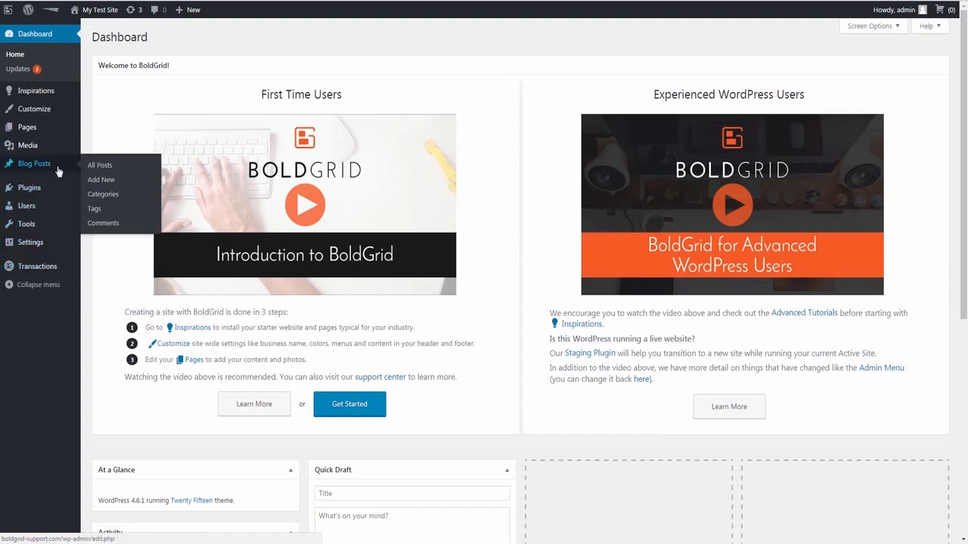
pyautogui.moveTo(55, 111)
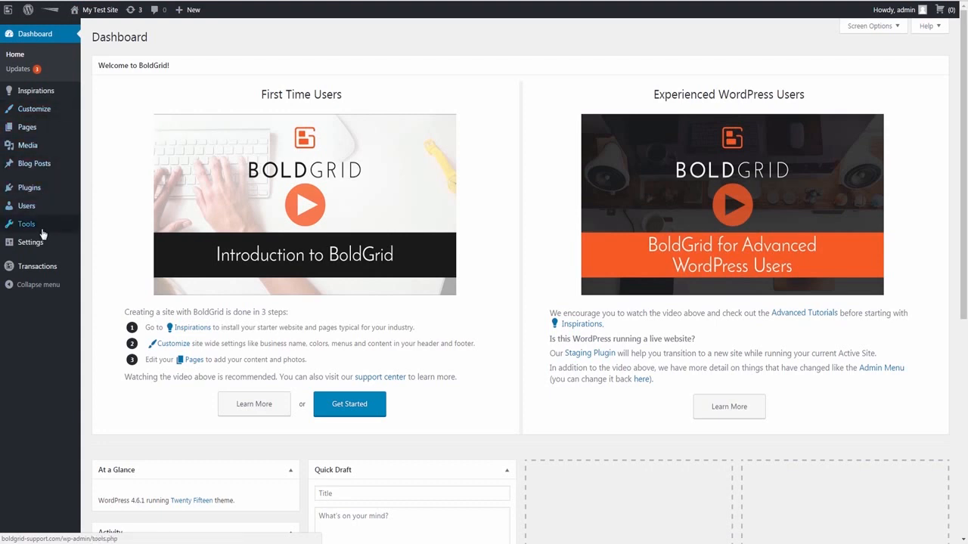
# Open the BoldGrid page of the site settings.
pyautogui.moveTo(37, 262)
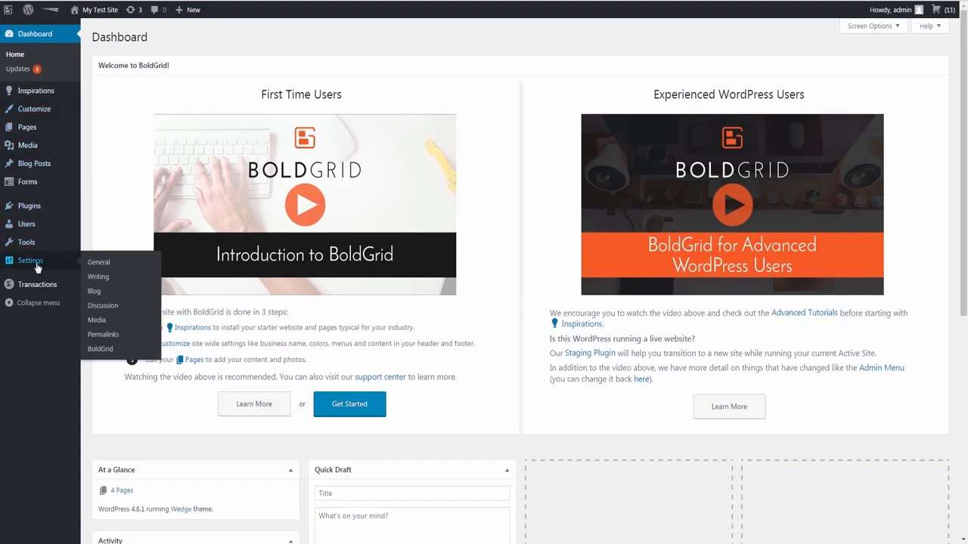
pyautogui.click(36, 261)
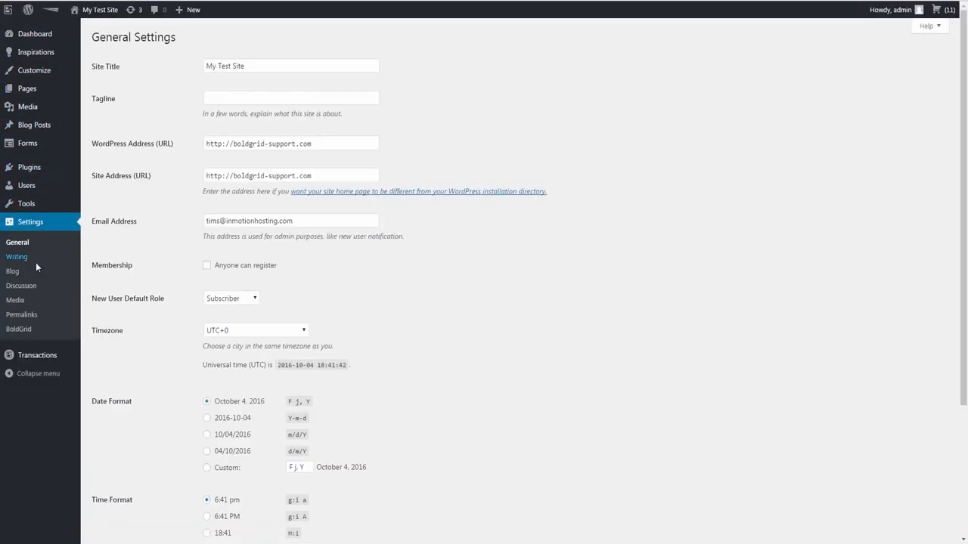
pyautogui.click(18, 331)
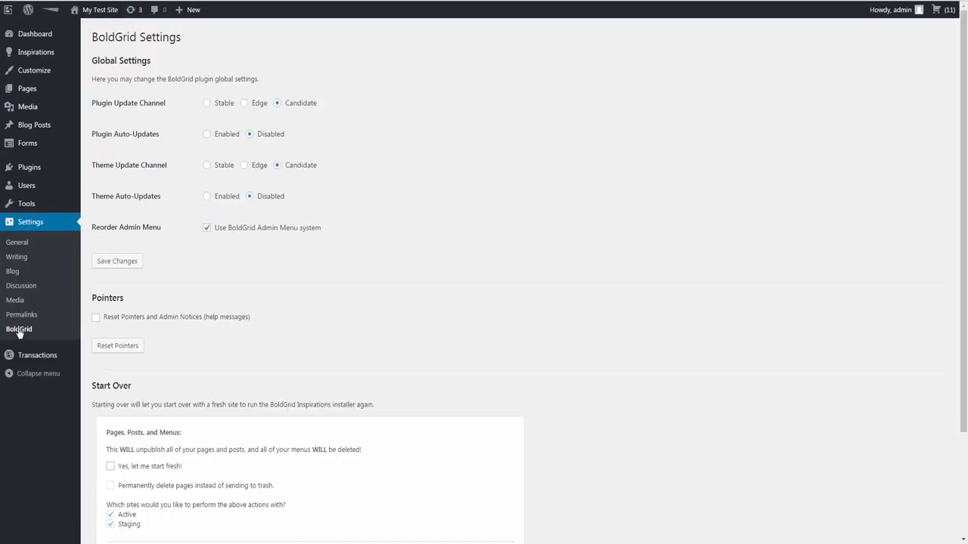
# Turn off the BoldGrid Admin Menu system, save the settings and reload the page.
pyautogui.click(207, 228)
pyautogui.click(121, 261)
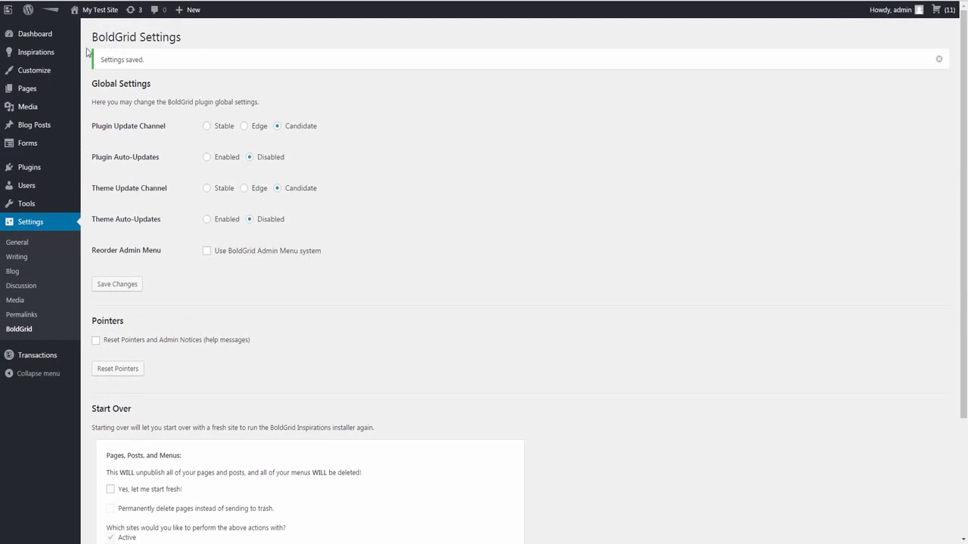
pyautogui.click(36, 0)
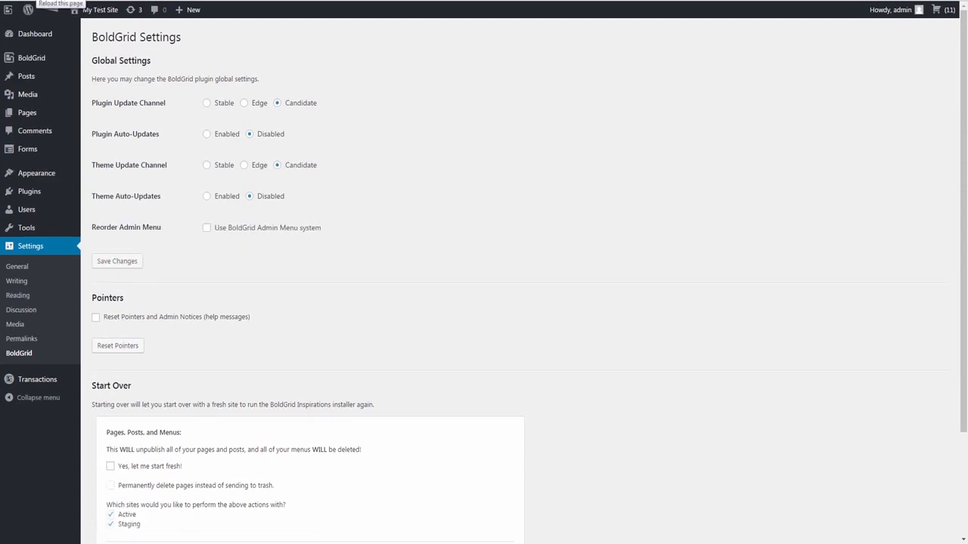
# Turn the BoldGrid Admin Menu system back on.
pyautogui.moveTo(39, 58)
pyautogui.click(207, 228)
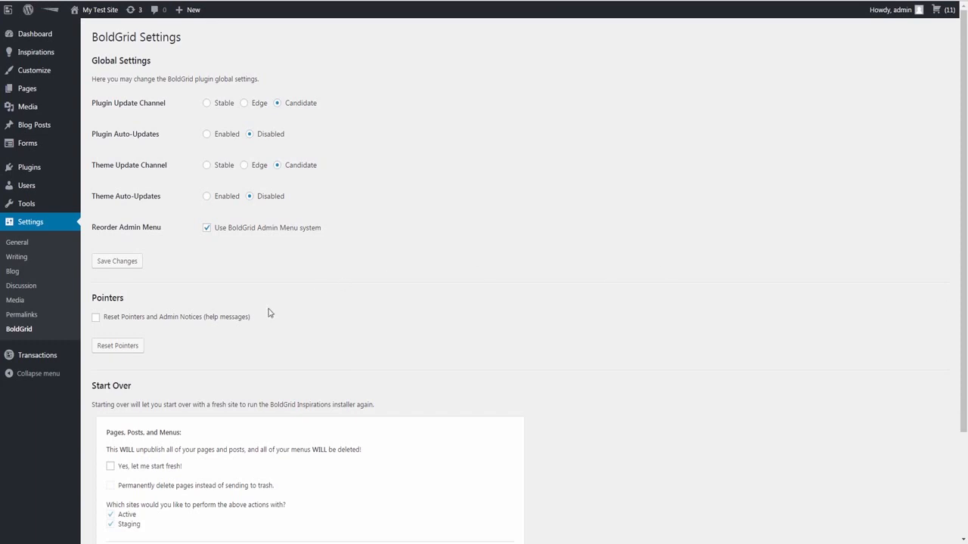
# Start the Active and Staging sites over, permanently deleting pages, deleting all BoldGrid forms and entries, and removing all BoldGrid themes.
pyautogui.click(110, 468)
pyautogui.scroll(-1, 127, 457)
pyautogui.scroll(-1, 133, 448)
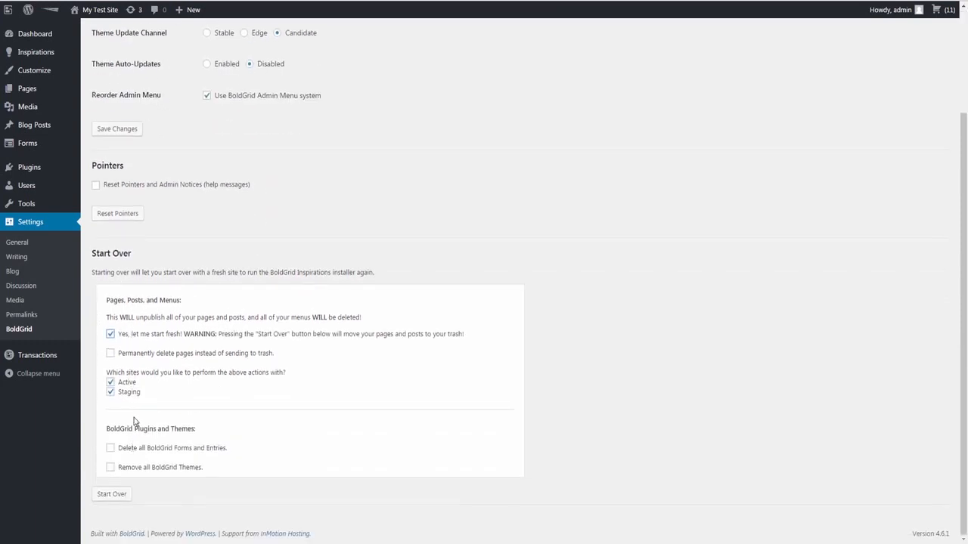
pyautogui.click(110, 354)
pyautogui.click(110, 448)
pyautogui.click(110, 467)
pyautogui.click(111, 498)
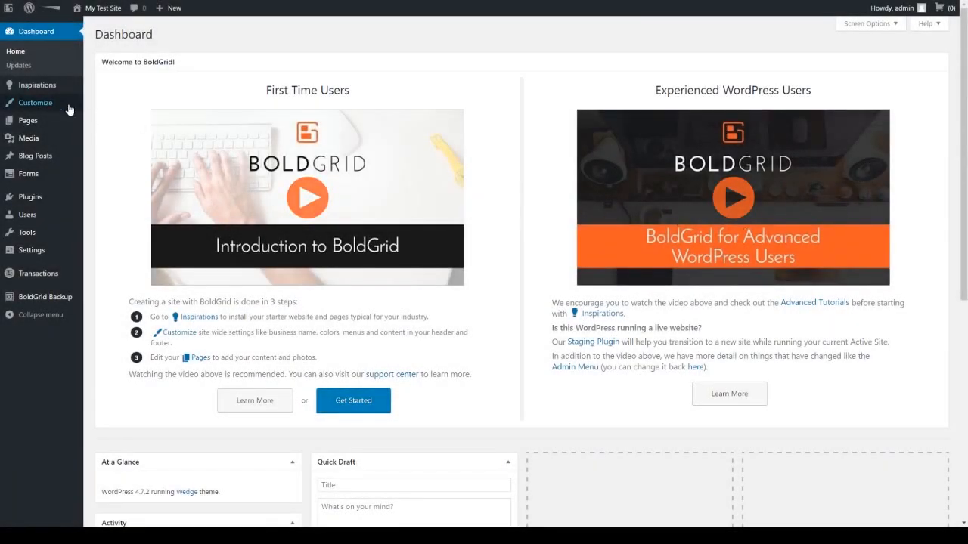
# Install the Wedge design from Inspirations as the main website, keeping the default content and contact details.
pyautogui.click(42, 85)
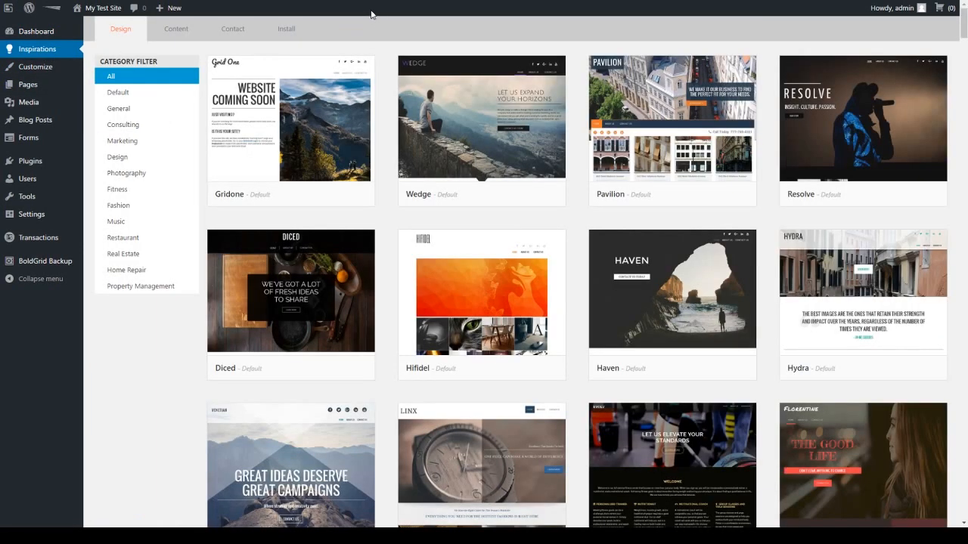
pyautogui.moveTo(451, 139)
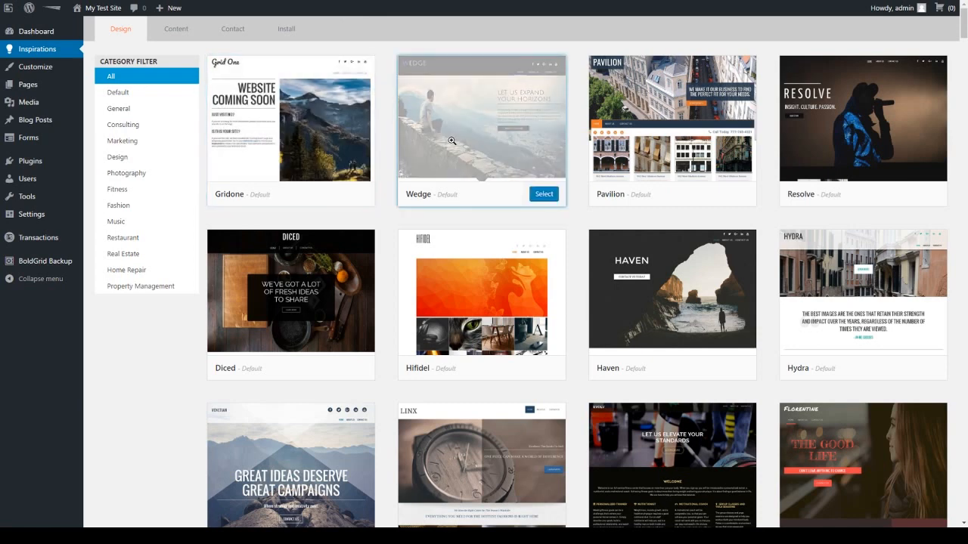
pyautogui.click(544, 194)
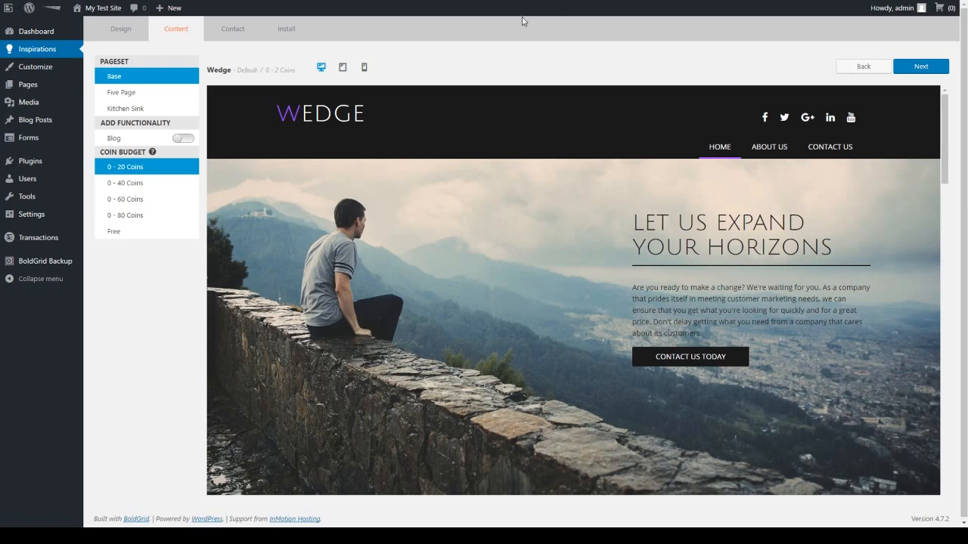
pyautogui.click(920, 69)
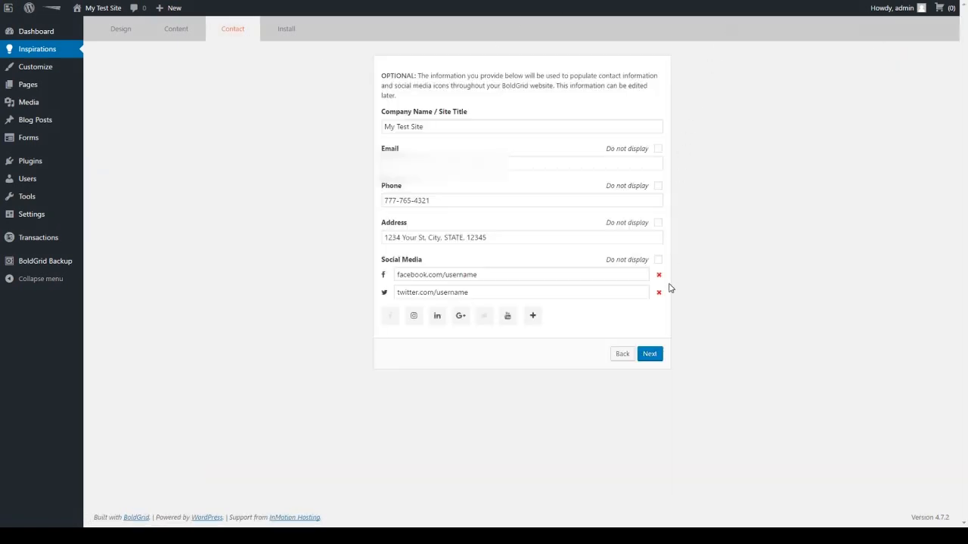
pyautogui.click(652, 357)
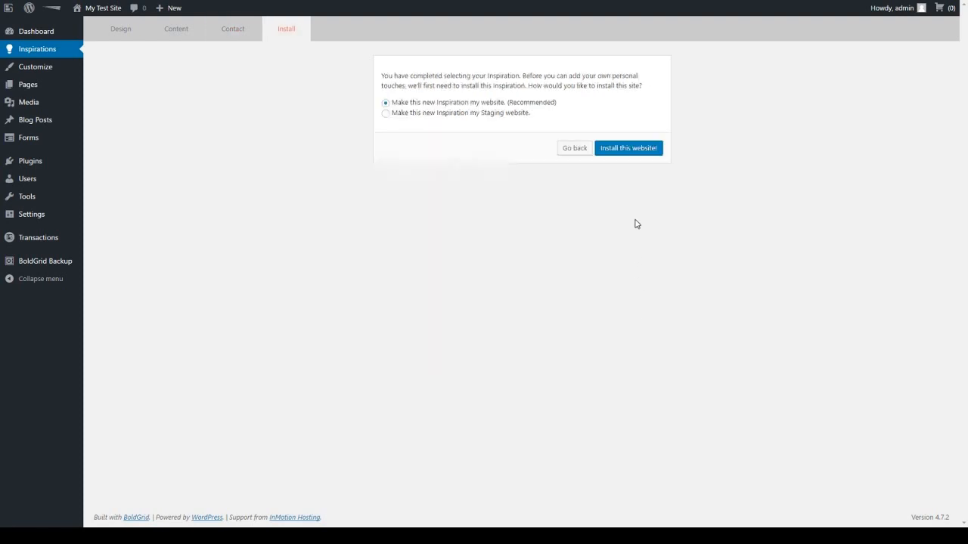
pyautogui.click(631, 152)
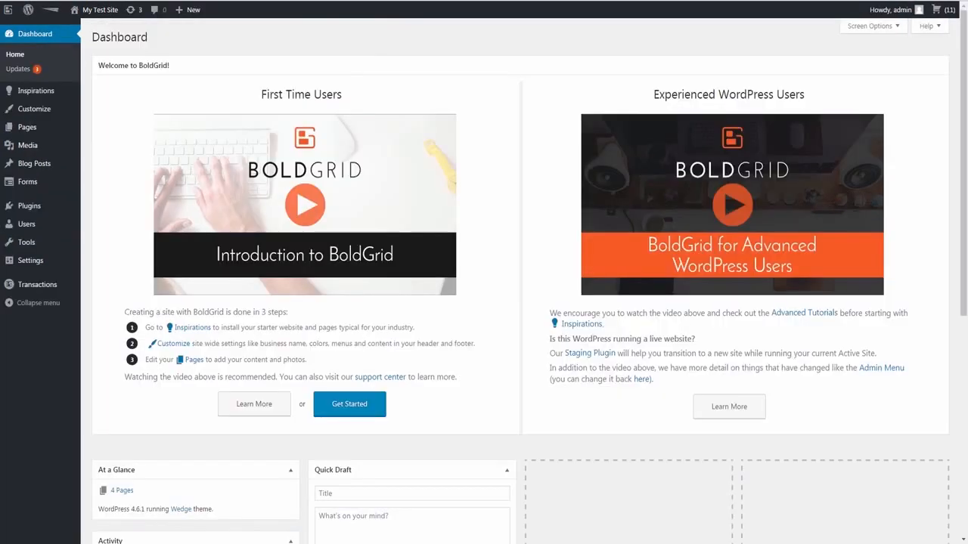
# View the site in a new browser tab, and look through the home page preview in the Customizer down to the footer.
pyautogui.rightClick(98, 13)
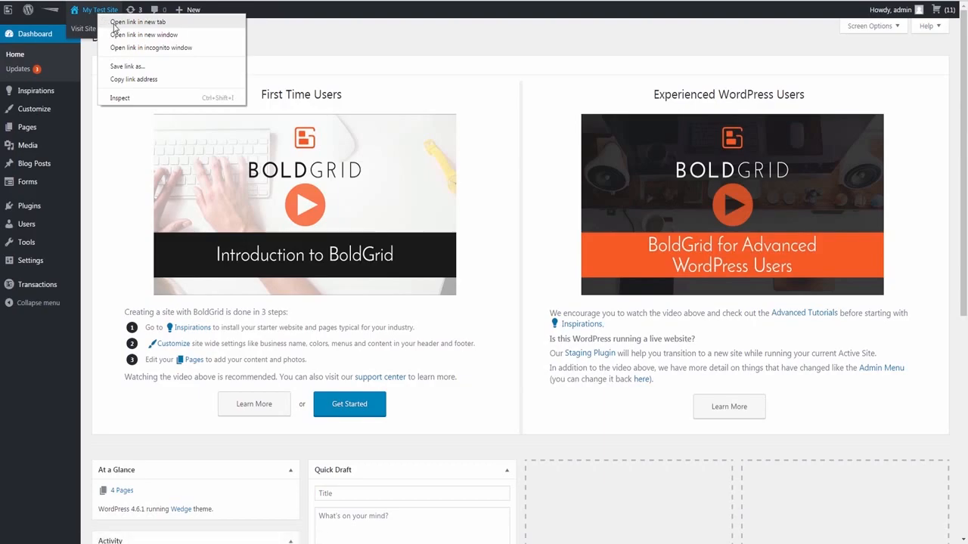
pyautogui.click(115, 24)
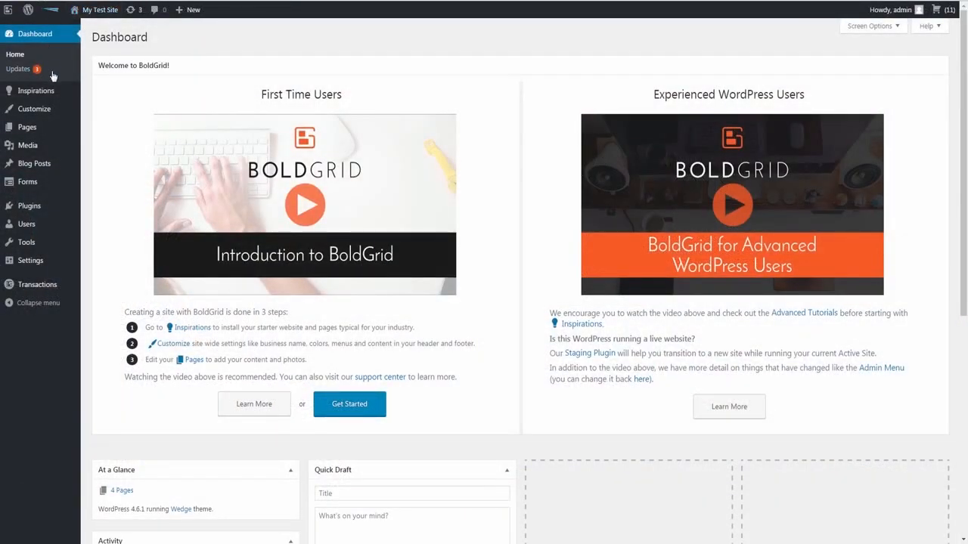
pyautogui.moveTo(47, 112)
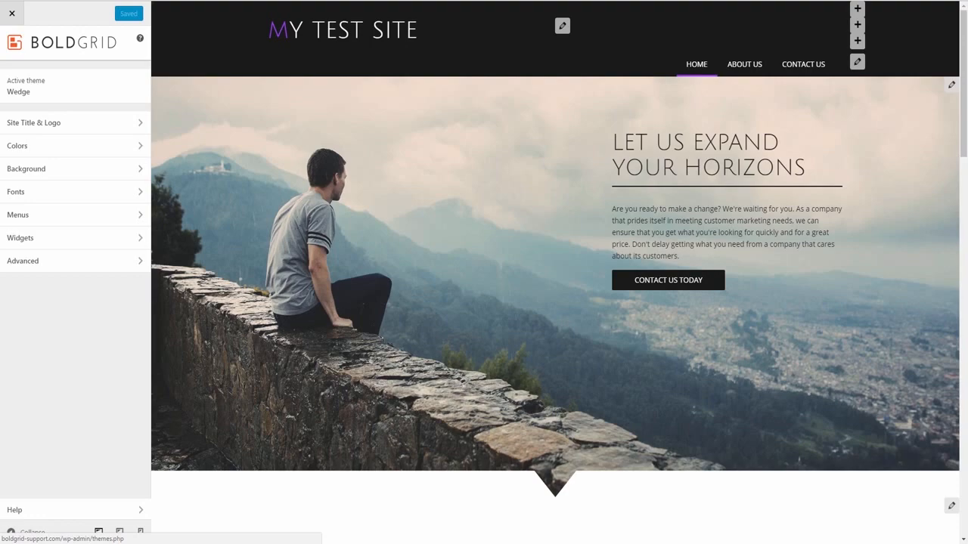
pyautogui.scroll(-10, 177, 292)
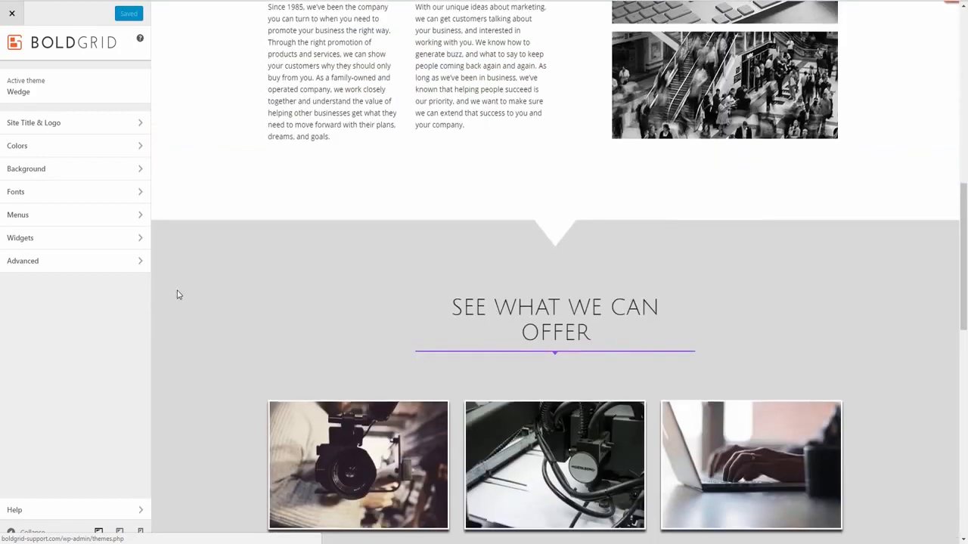
pyautogui.scroll(-5, 235, 294)
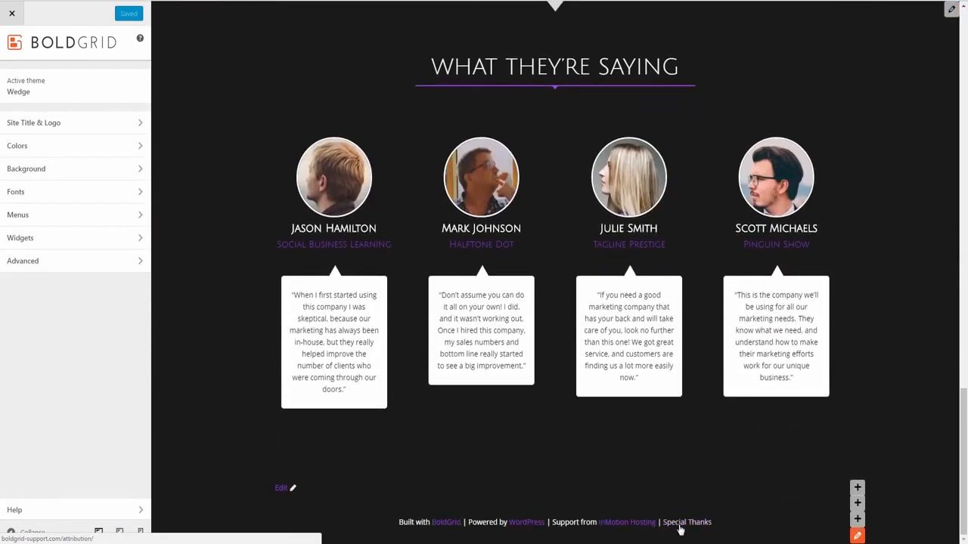
# Look over the Customizer's Site Title & Logo, Background image and Pattern & Color, and Widgets options.
pyautogui.click(86, 122)
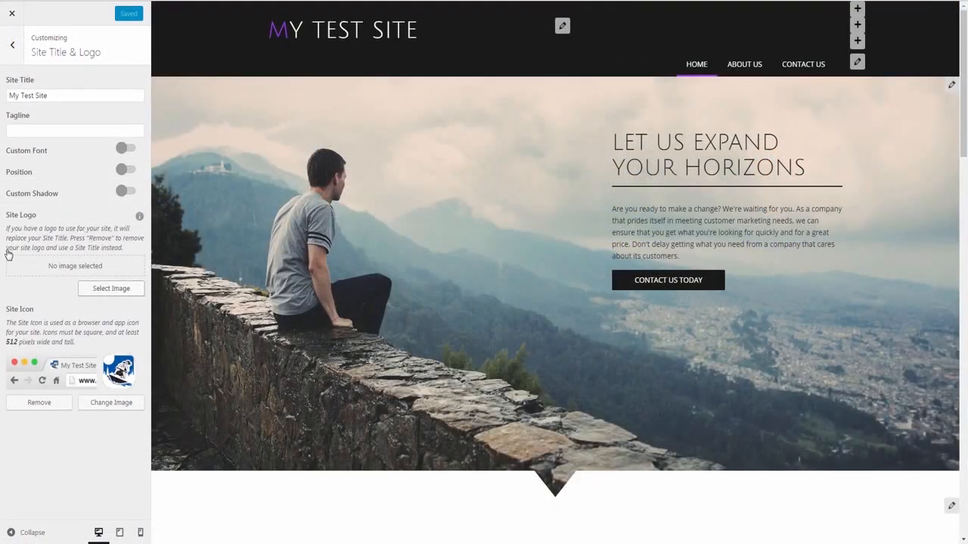
pyautogui.press('Escape')
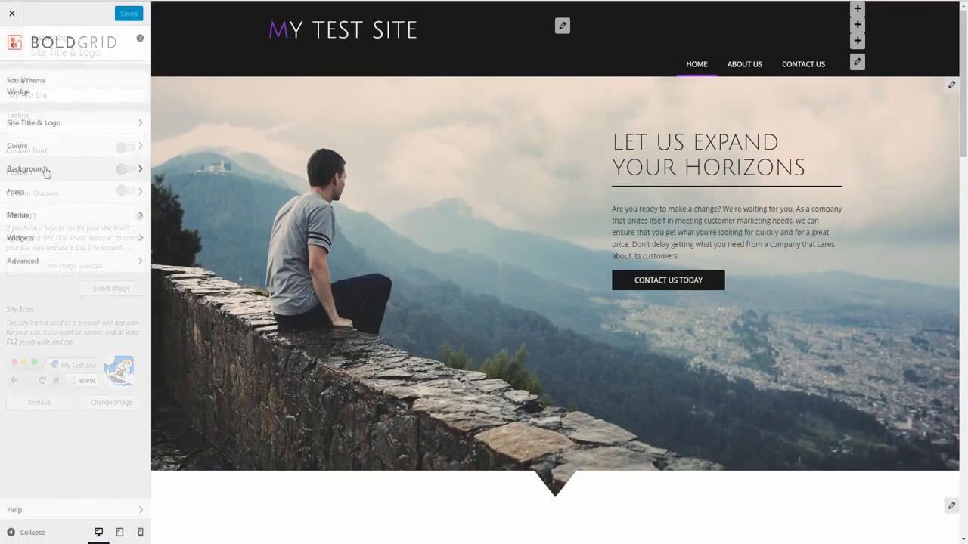
pyautogui.click(44, 169)
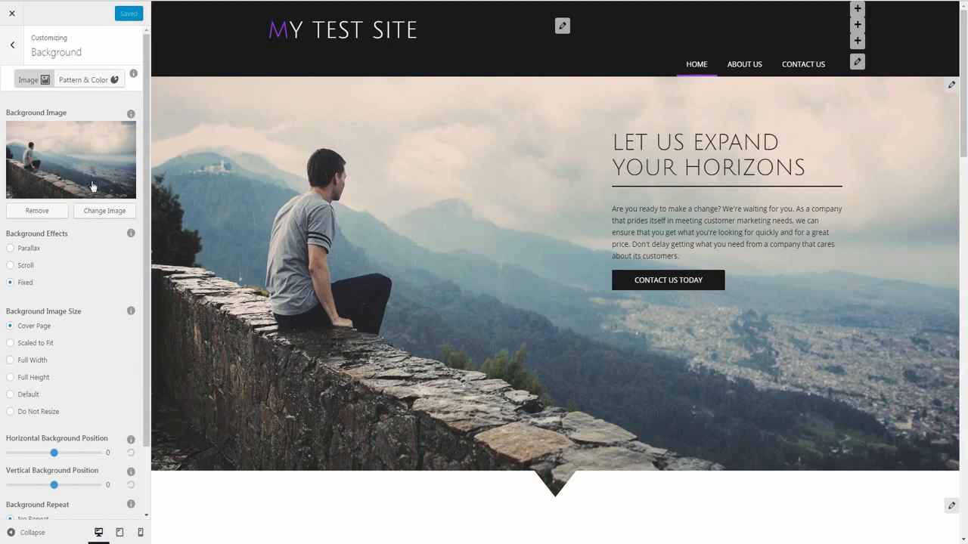
pyautogui.click(93, 83)
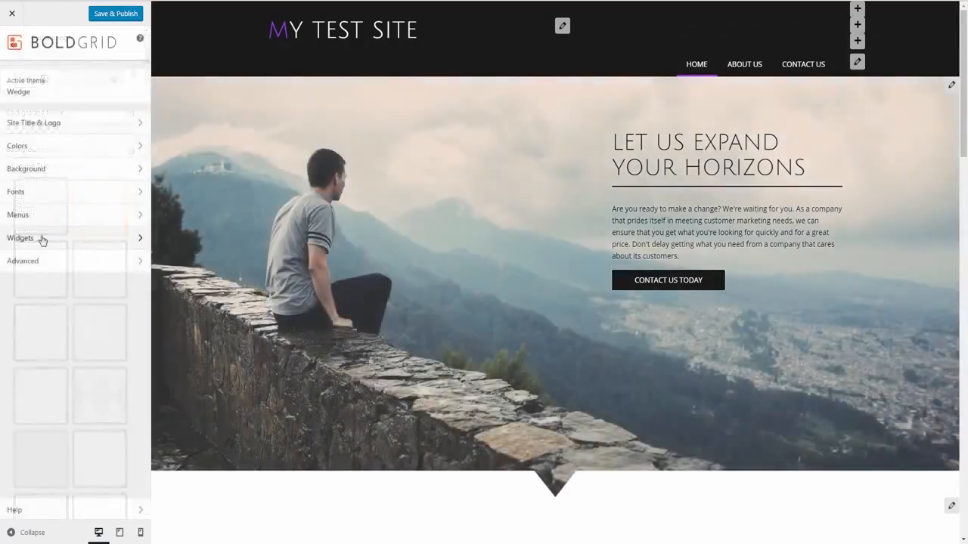
pyautogui.click(41, 237)
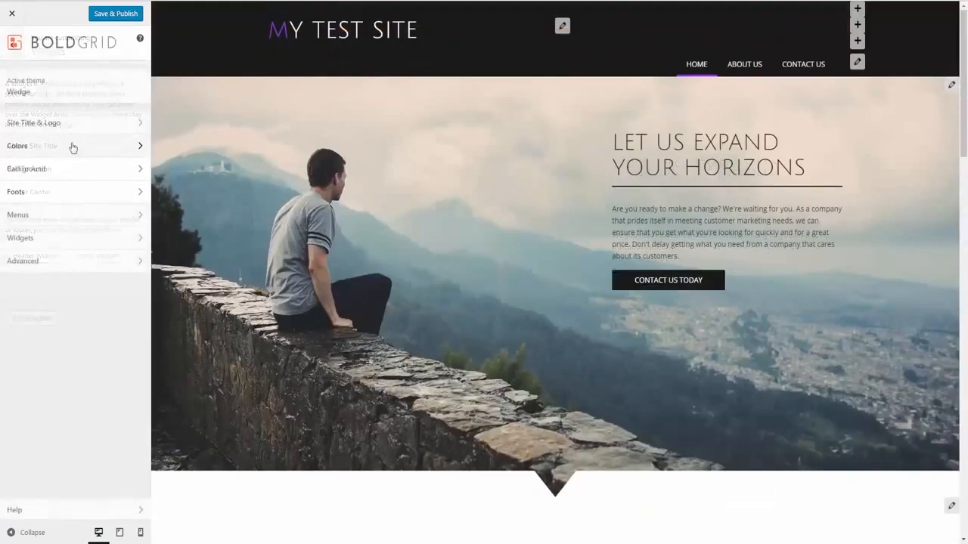
# Generate color palette suggestions with the purple and first black colors of the active palette locked.
pyautogui.click(72, 147)
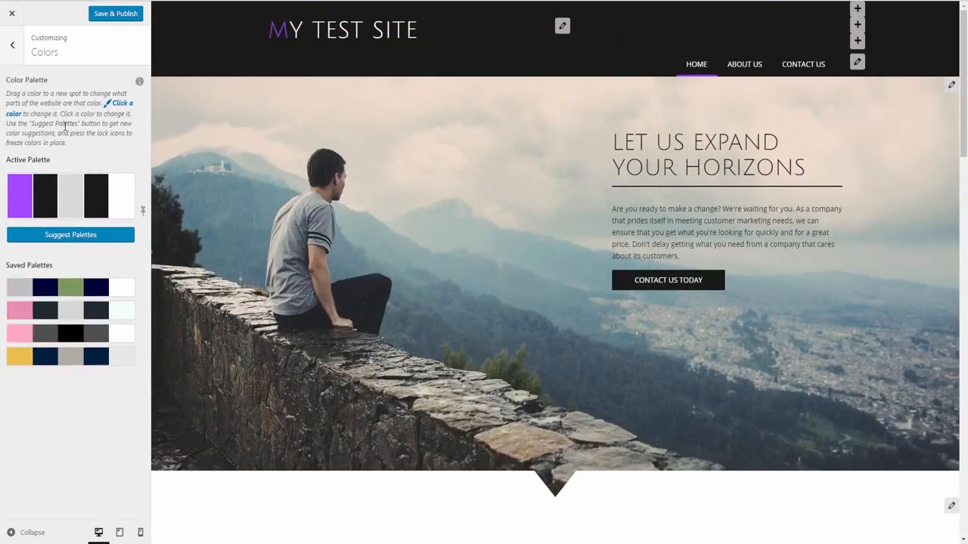
pyautogui.click(100, 241)
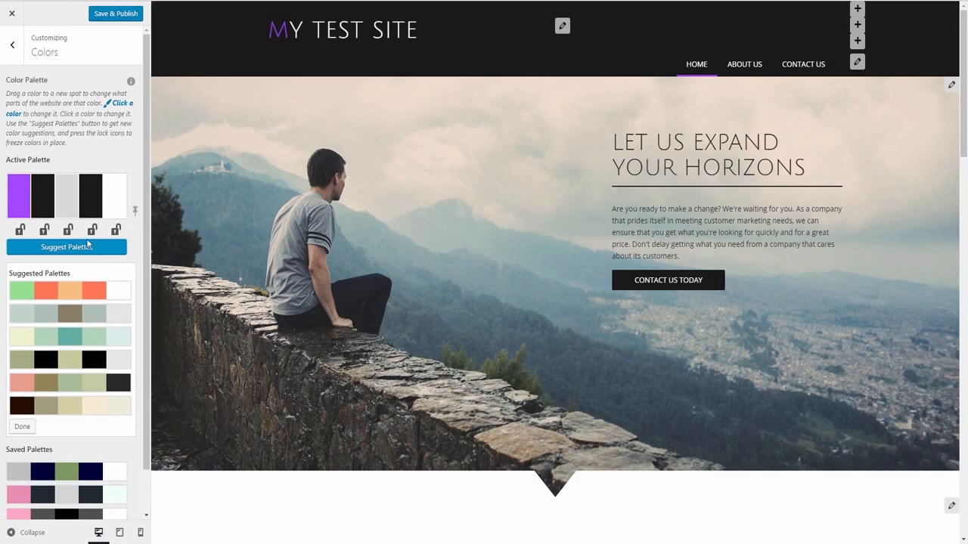
pyautogui.click(21, 231)
pyautogui.click(43, 231)
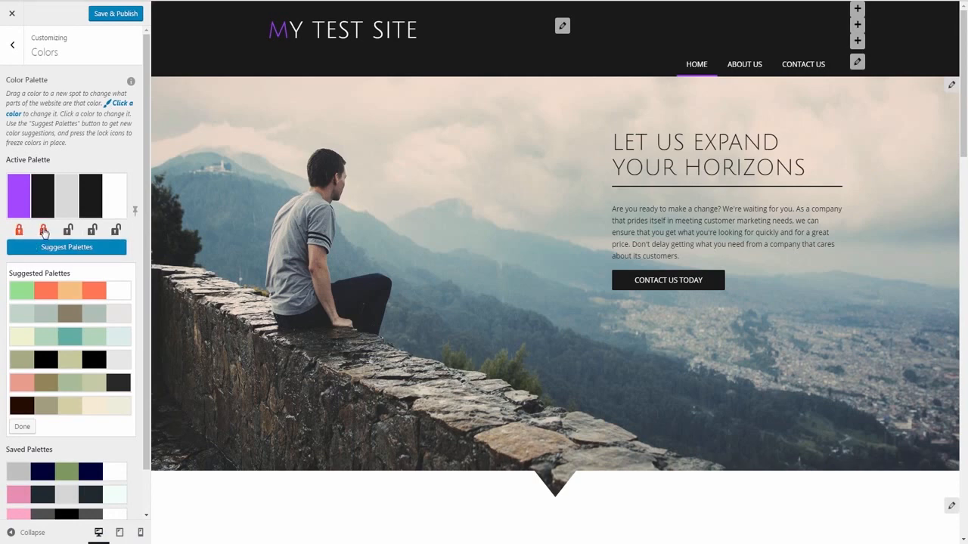
pyautogui.click(39, 247)
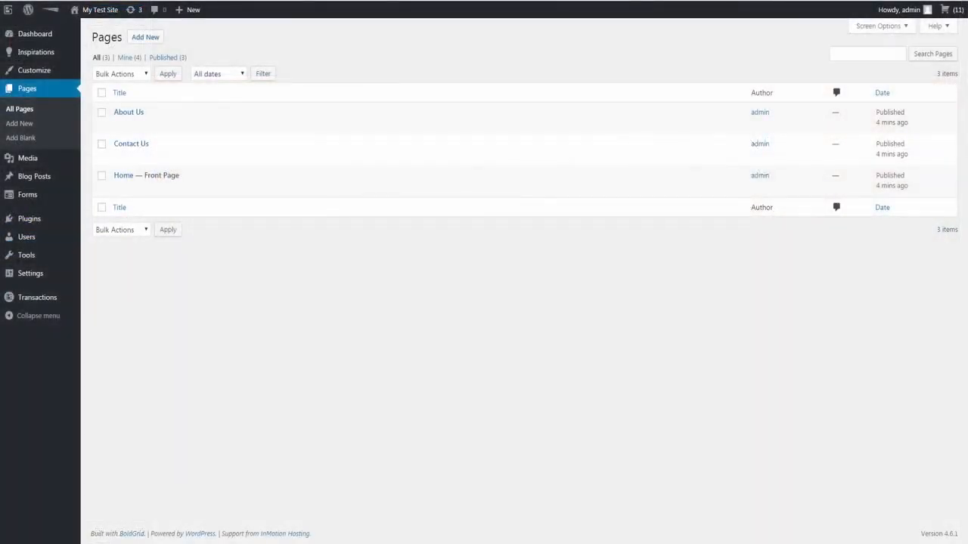
# Open the Home page for editing and move the About Our Company row into the grey section below it.
pyautogui.click(119, 189)
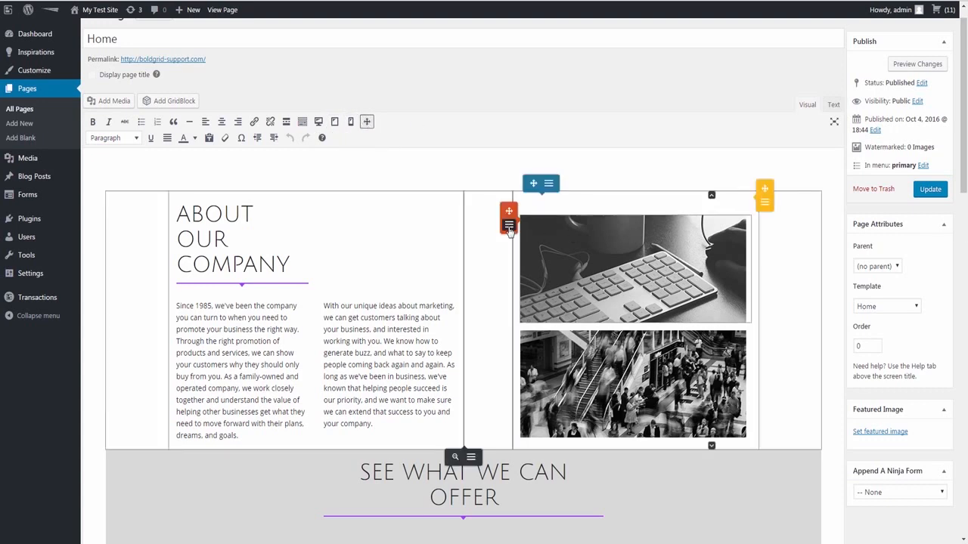
pyautogui.click(484, 216)
pyautogui.moveTo(573, 205)
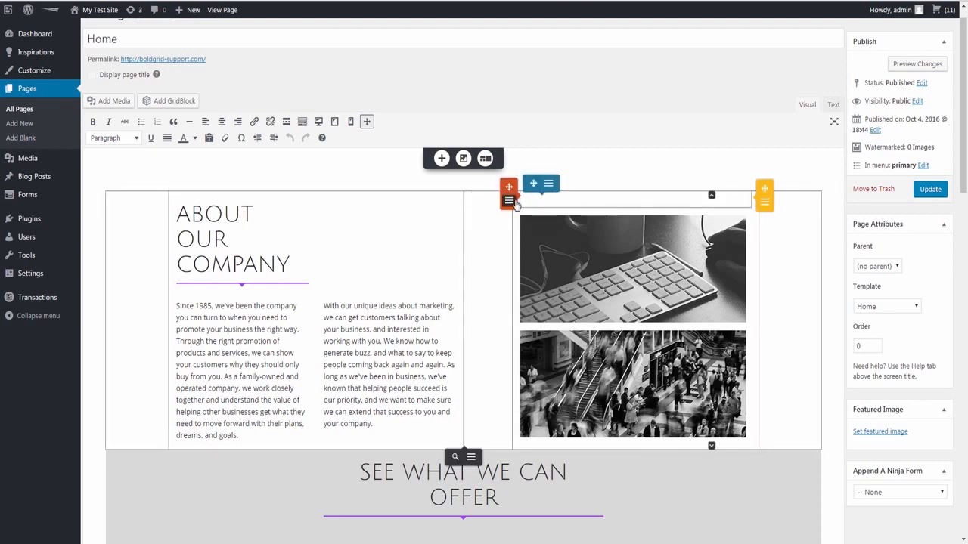
pyautogui.moveTo(546, 248)
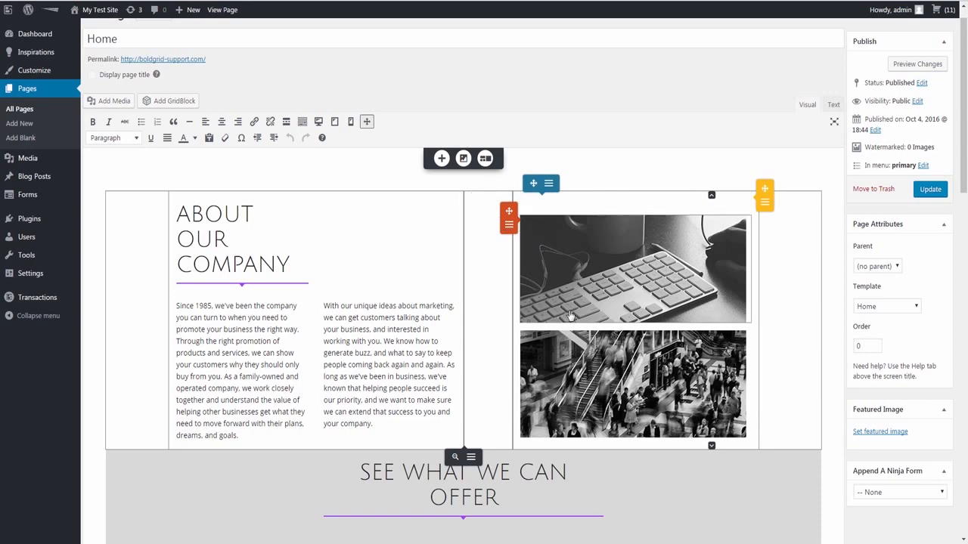
pyautogui.click(710, 445)
pyautogui.moveTo(765, 305); pyautogui.dragTo(763, 250)
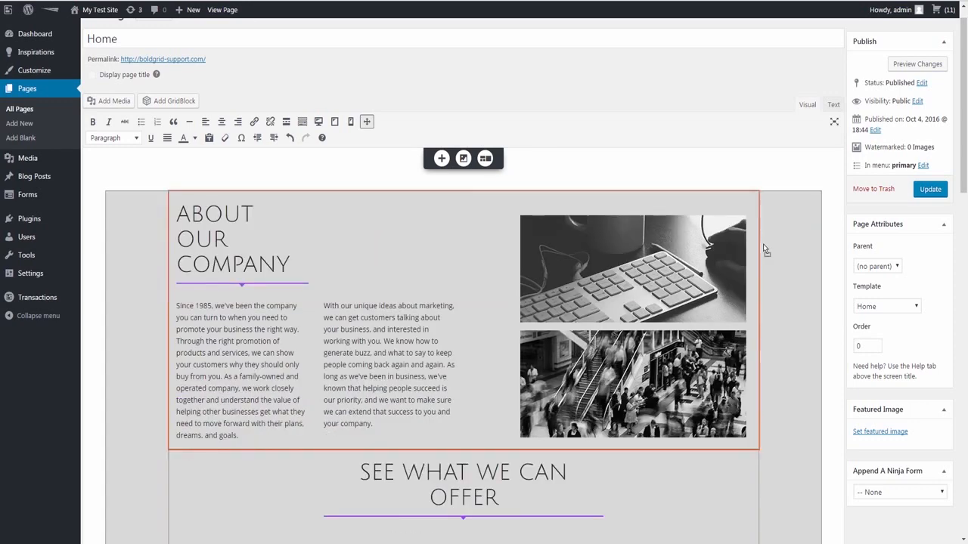
pyautogui.press('Down')
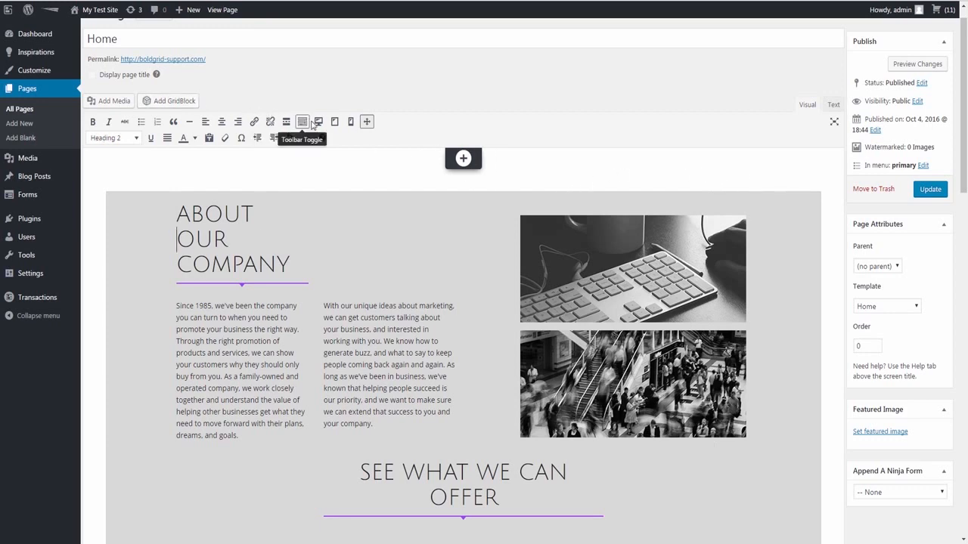
# Preview the Home page layout at tablet and phone widths, and return to the desktop view.
pyautogui.click(334, 123)
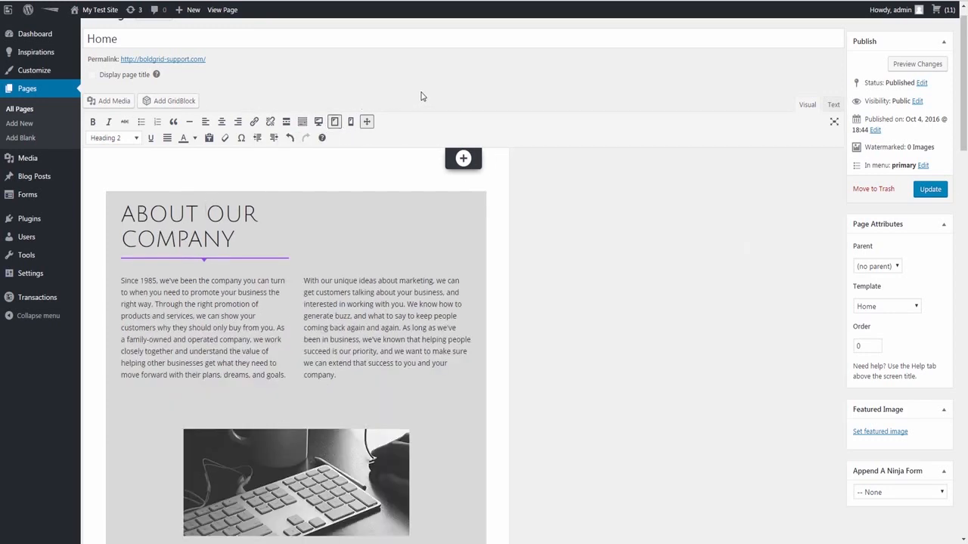
pyautogui.click(351, 122)
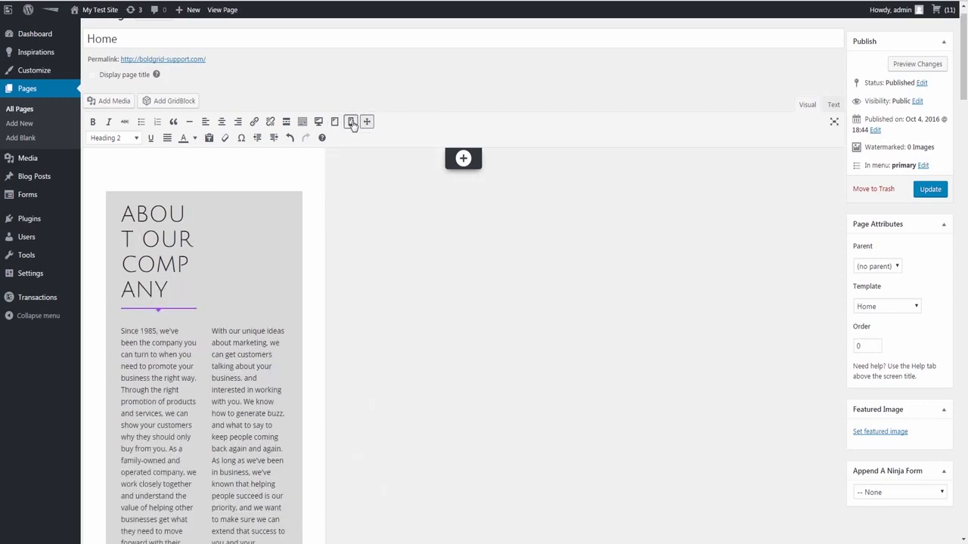
pyautogui.click(334, 121)
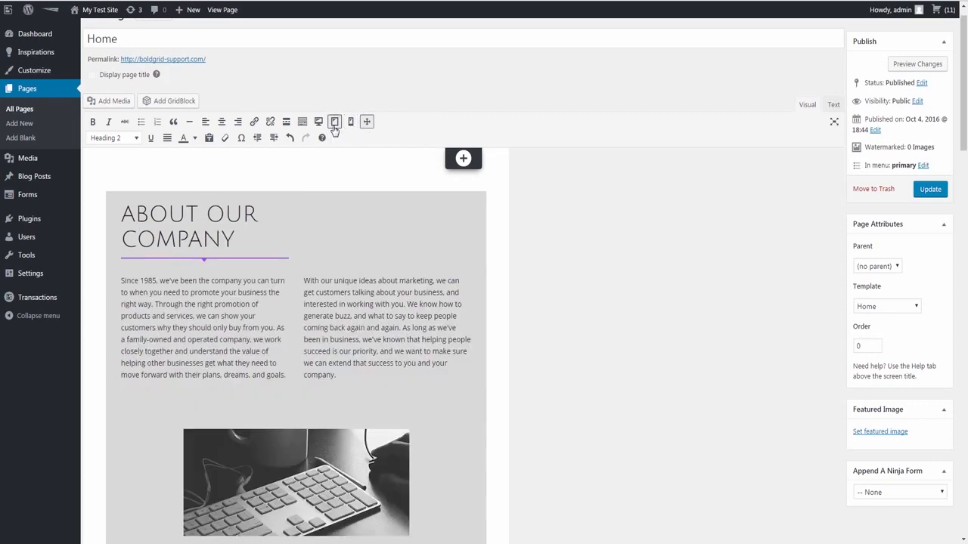
pyautogui.click(319, 122)
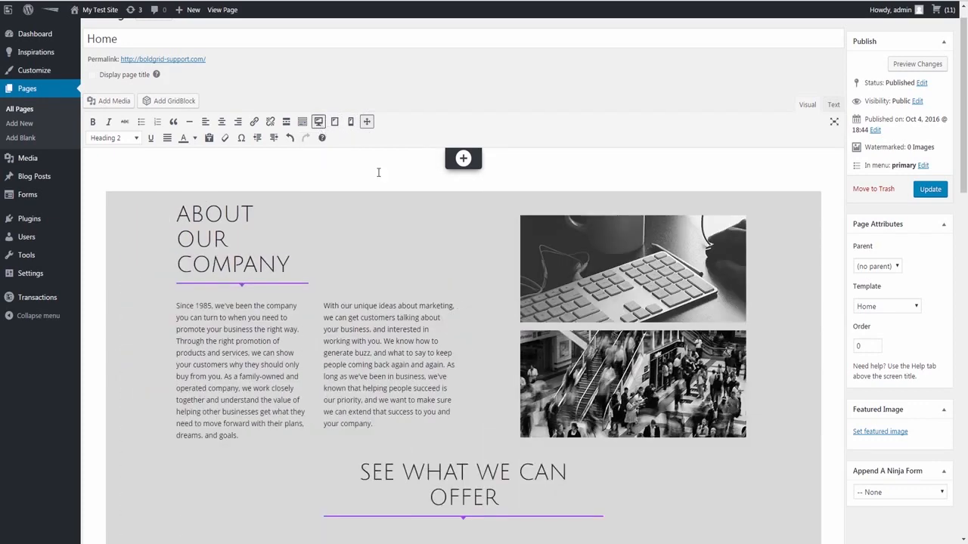
# Look over the Edit Section options and the zoomed-out section dragging view for the grey section, and return to the editor.
pyautogui.click(488, 278)
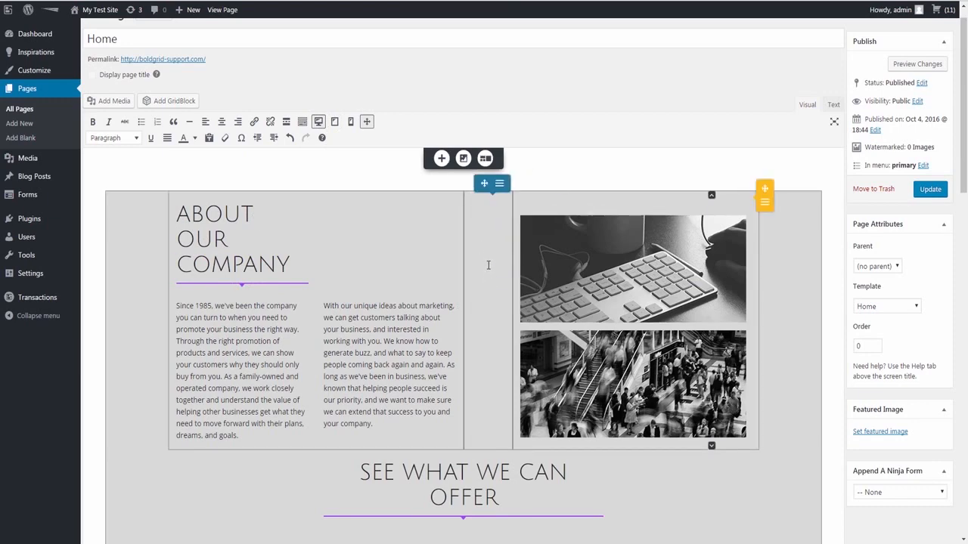
pyautogui.scroll(-6, 489, 426)
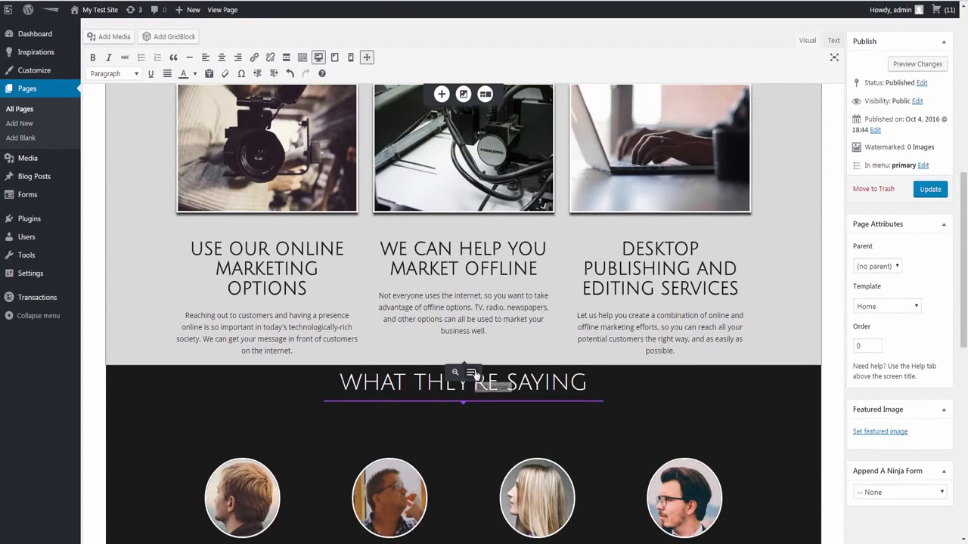
pyautogui.click(472, 373)
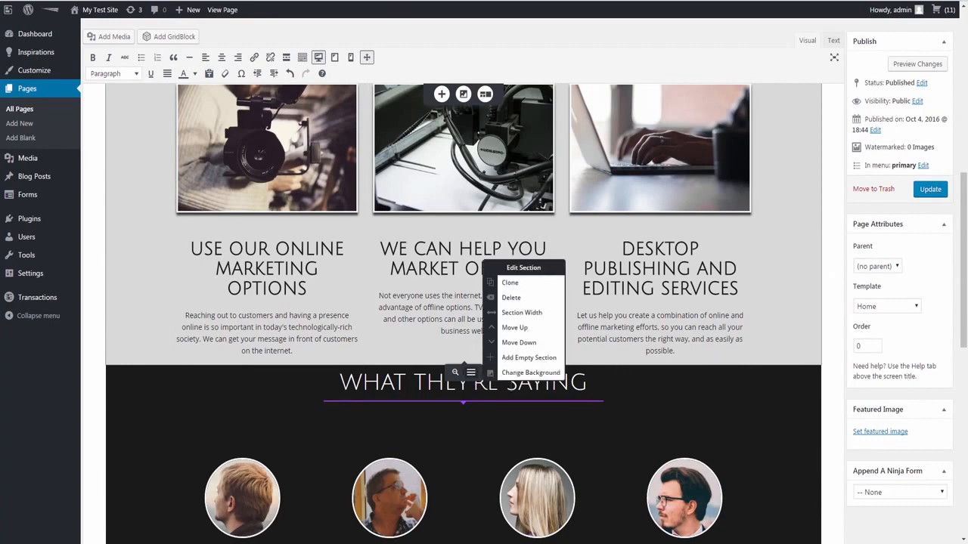
pyautogui.click(454, 373)
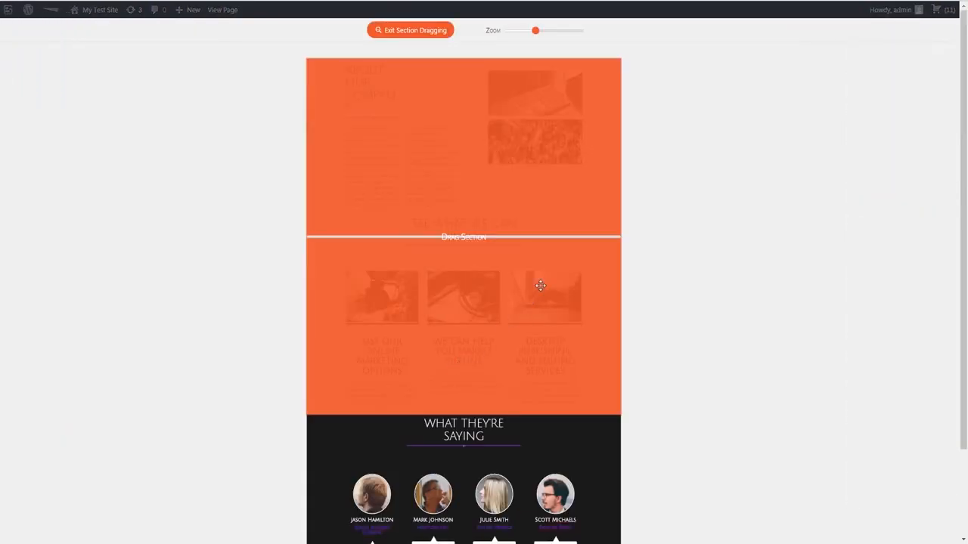
pyautogui.moveTo(483, 280); pyautogui.dragTo(420, 44)
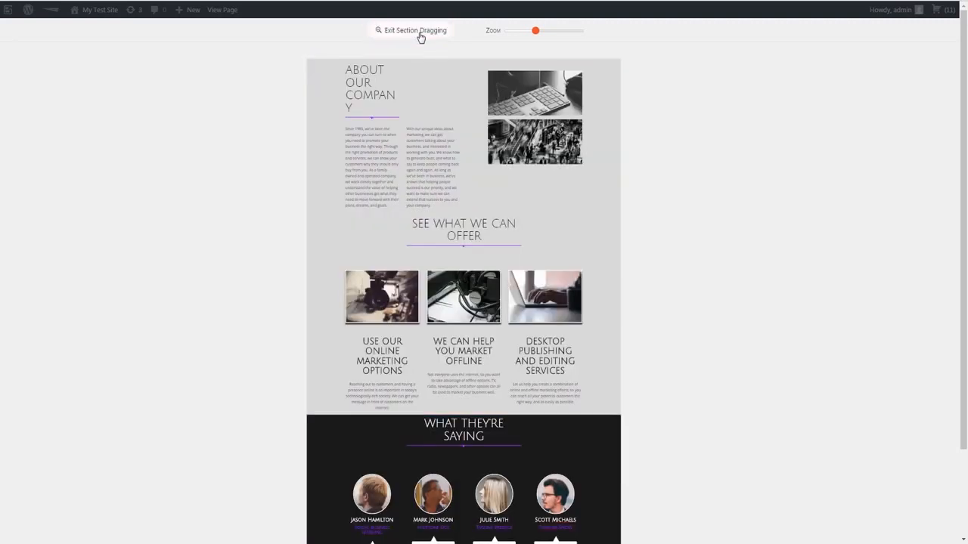
pyautogui.click(419, 34)
pyautogui.scroll(3, 457, 159)
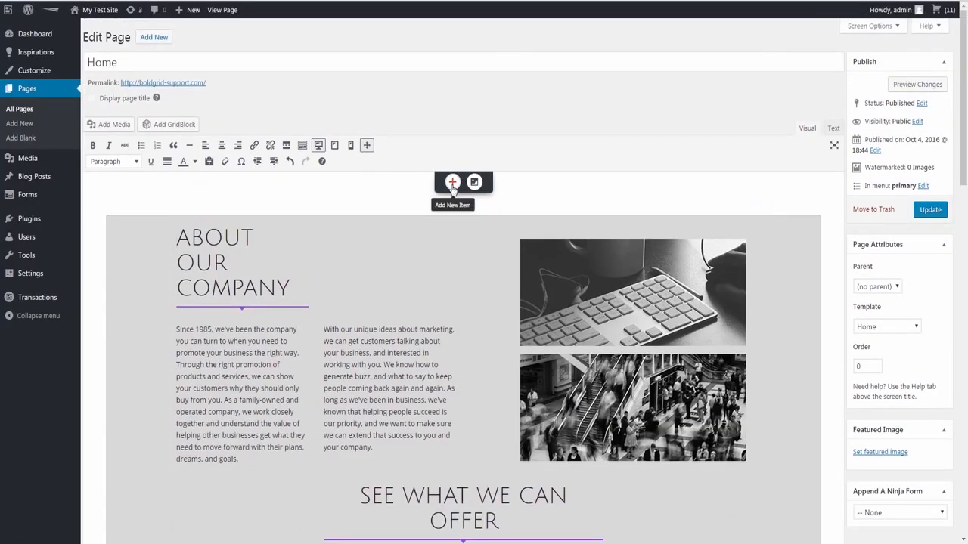
# Look over the item types available for adding and the Section Background options for the grey section.
pyautogui.click(452, 183)
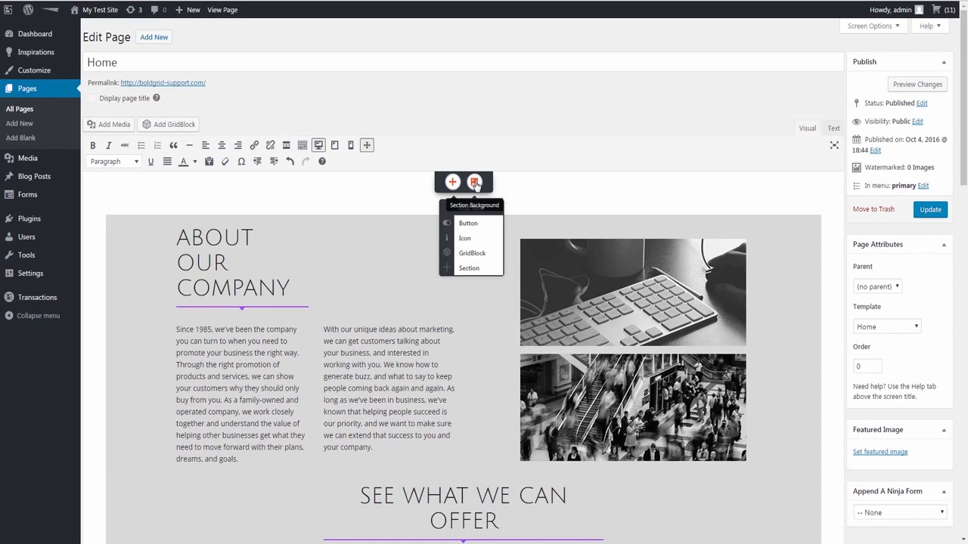
pyautogui.click(475, 182)
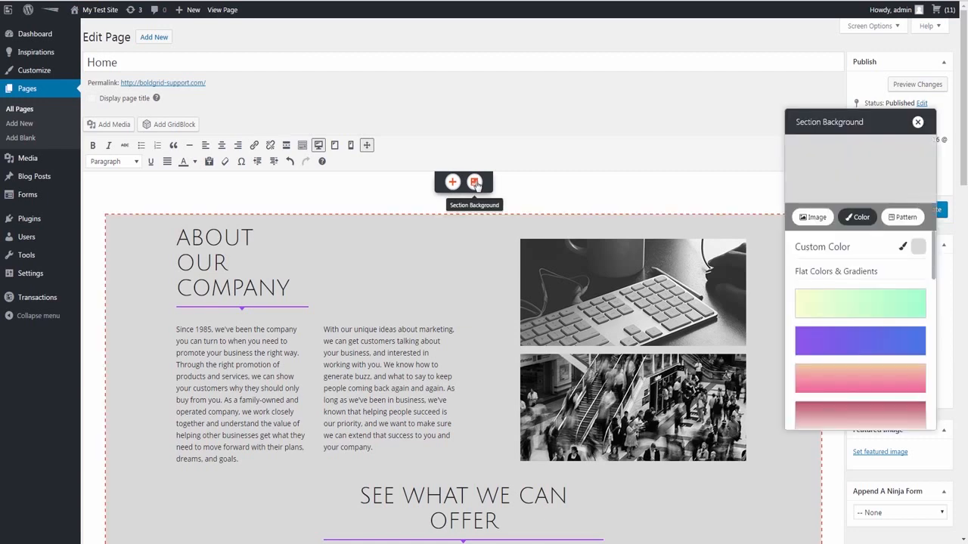
pyautogui.click(533, 183)
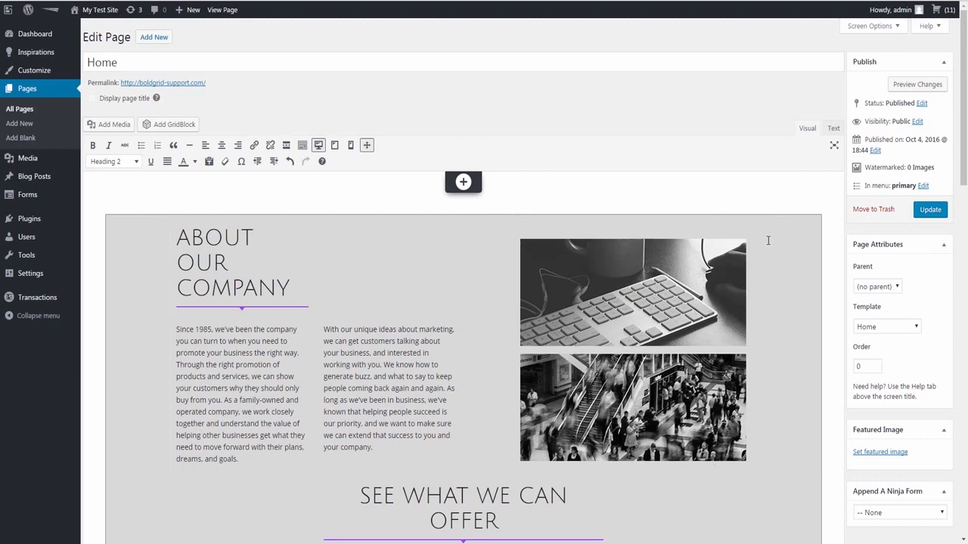
# Look over the editing handles for the keyboard picture's content block and for its surrounding row.
pyautogui.moveTo(762, 235)
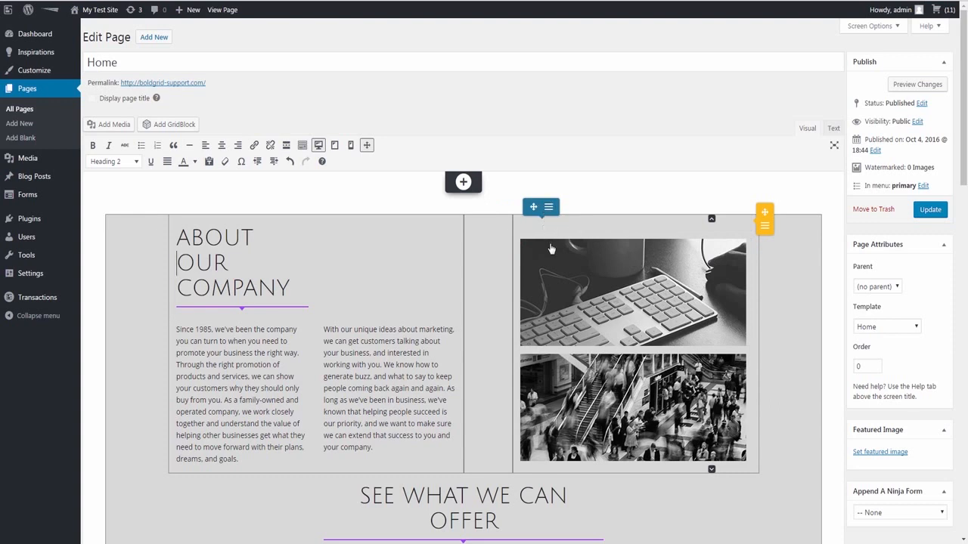
pyautogui.moveTo(543, 256)
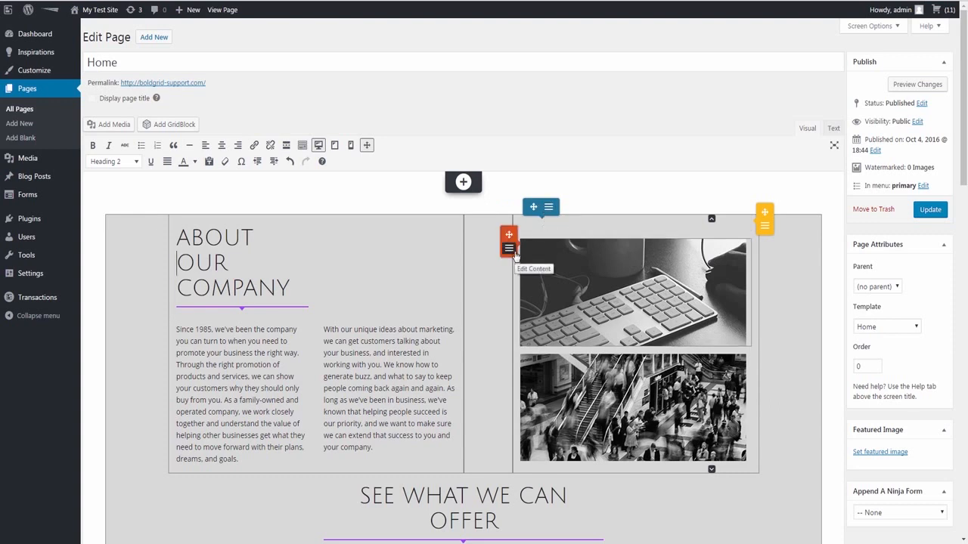
pyautogui.click(510, 249)
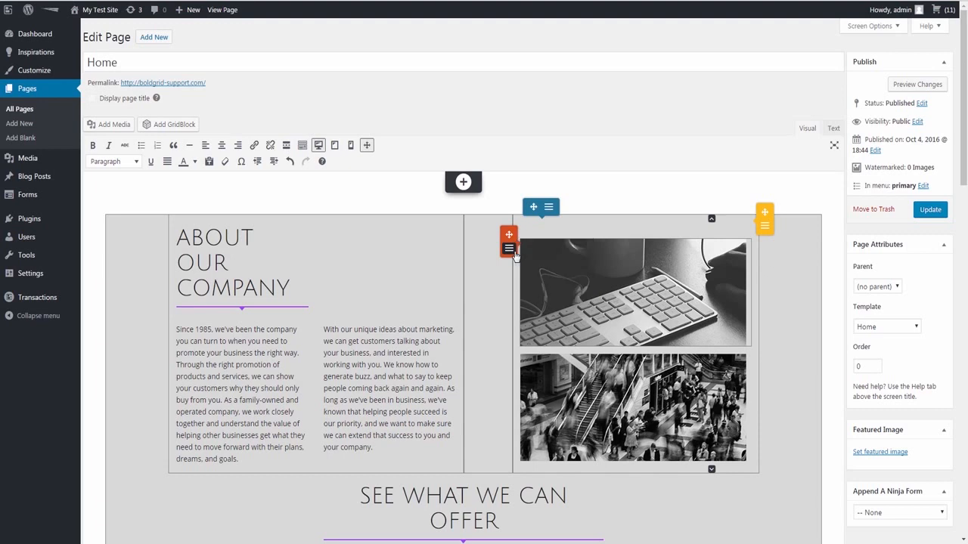
pyautogui.click(765, 227)
pyautogui.click(765, 226)
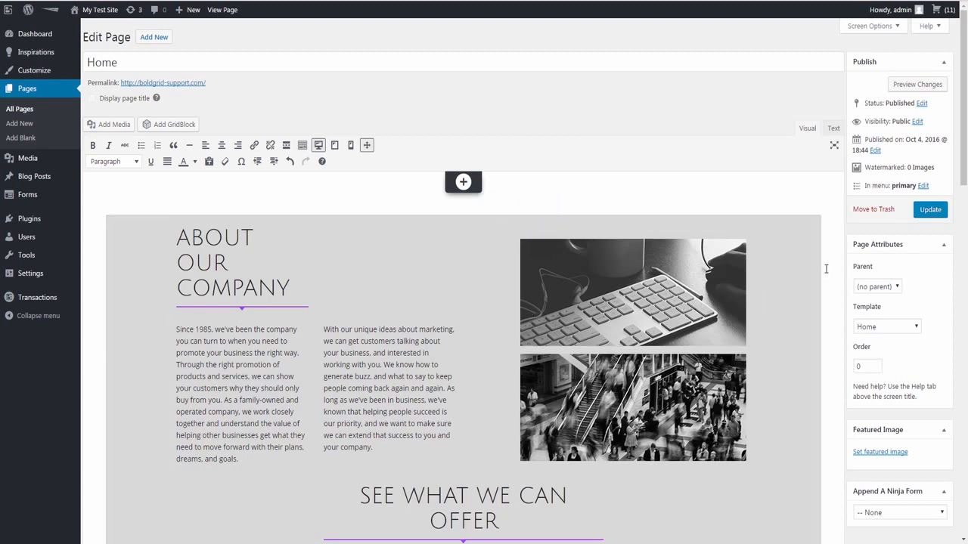
# Insert the library GridBlock with the red boat picture and "A Larger Heading" into the Home page.
pyautogui.scroll(-10, 827, 269)
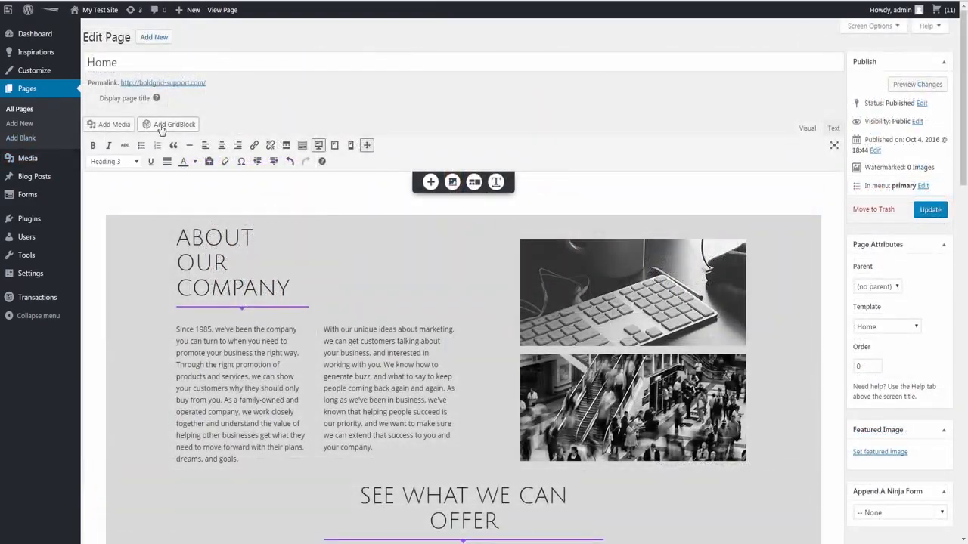
pyautogui.click(160, 129)
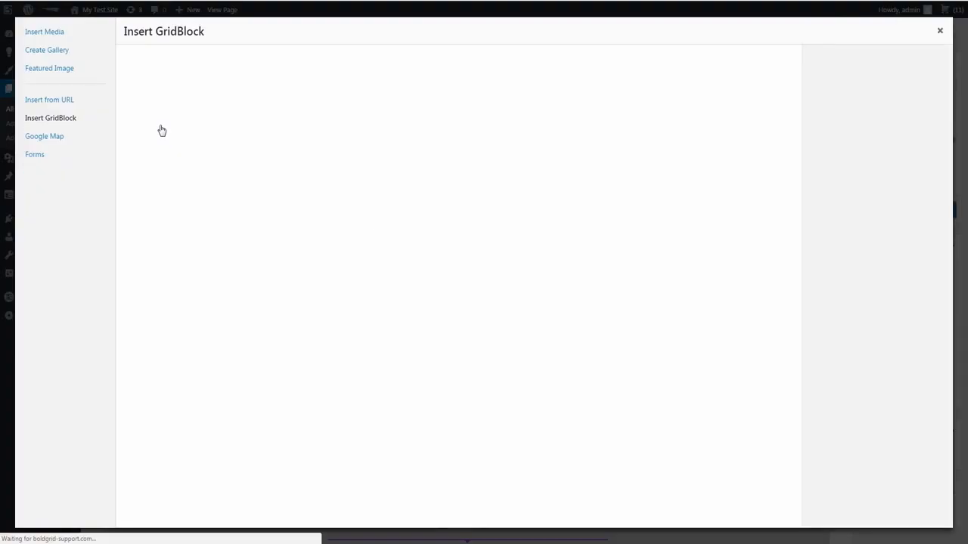
pyautogui.click(421, 133)
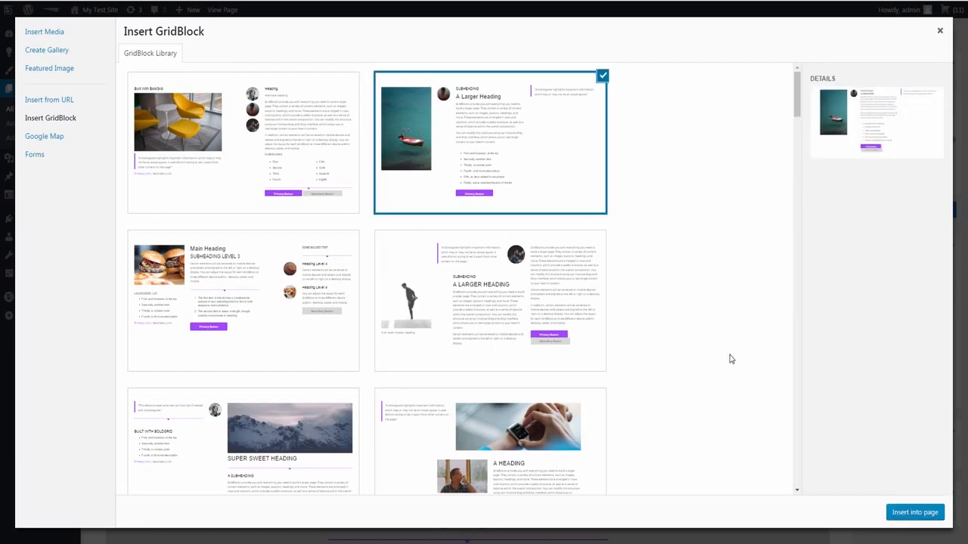
pyautogui.click(914, 513)
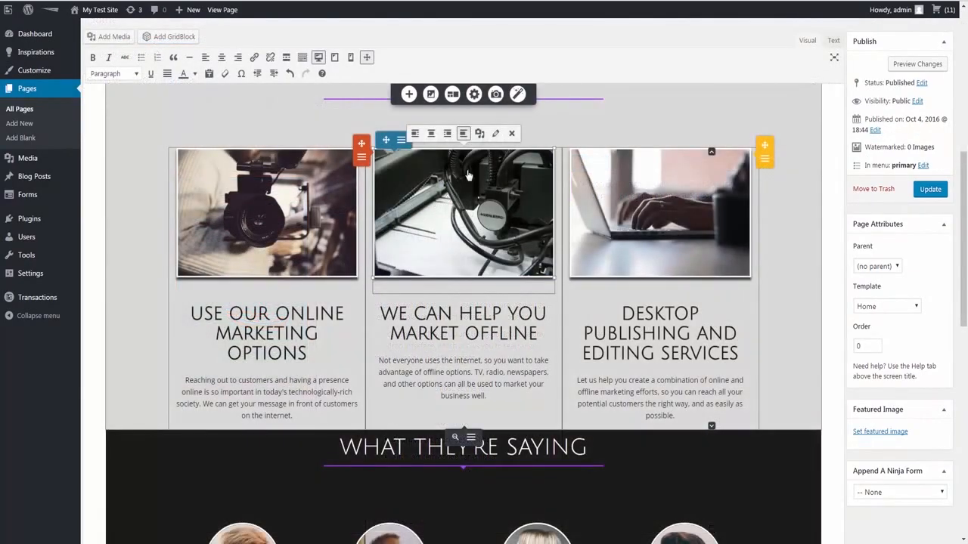
# Look over the replacement sources for the We Can Help You Market Offline picture: Media Library, file upload and BoldGrid Connect Search.
pyautogui.click(480, 136)
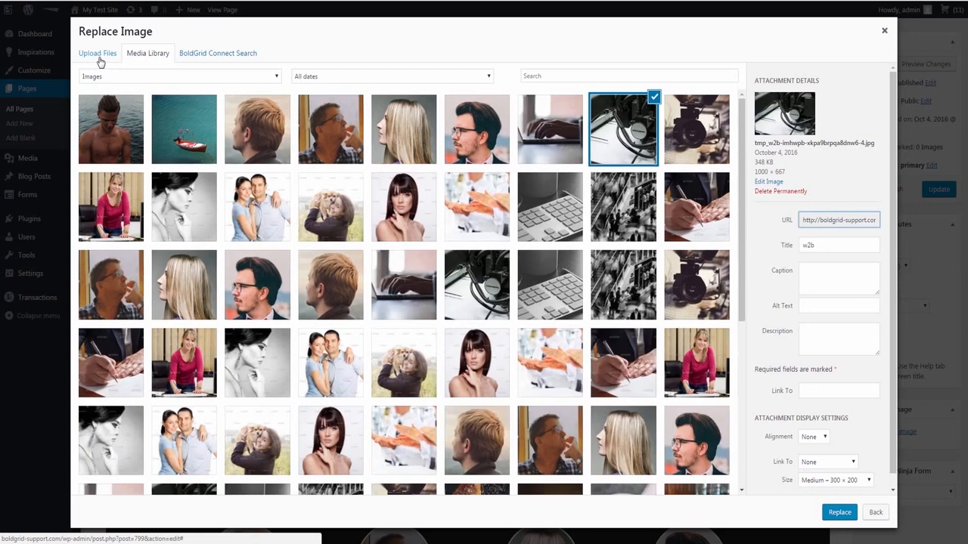
pyautogui.click(99, 59)
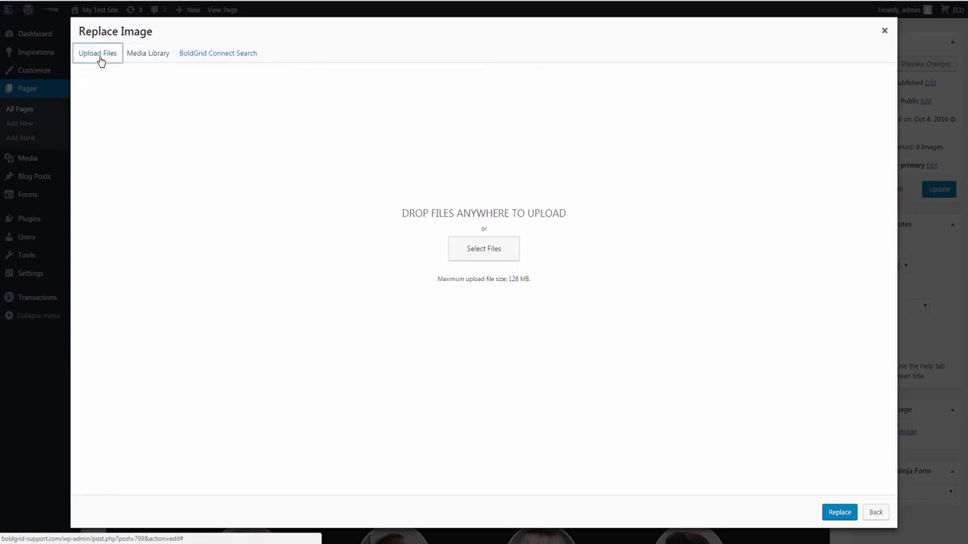
pyautogui.click(205, 55)
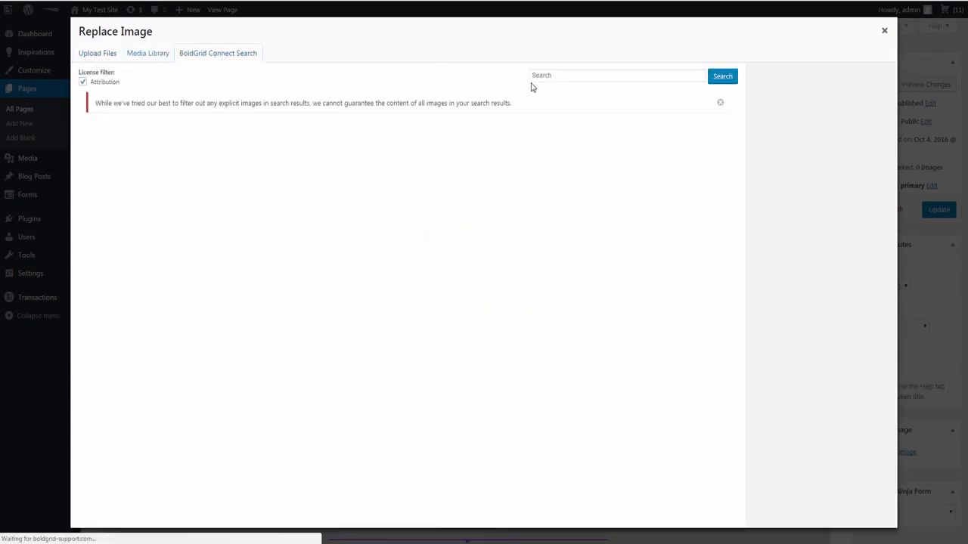
pyautogui.click(726, 78)
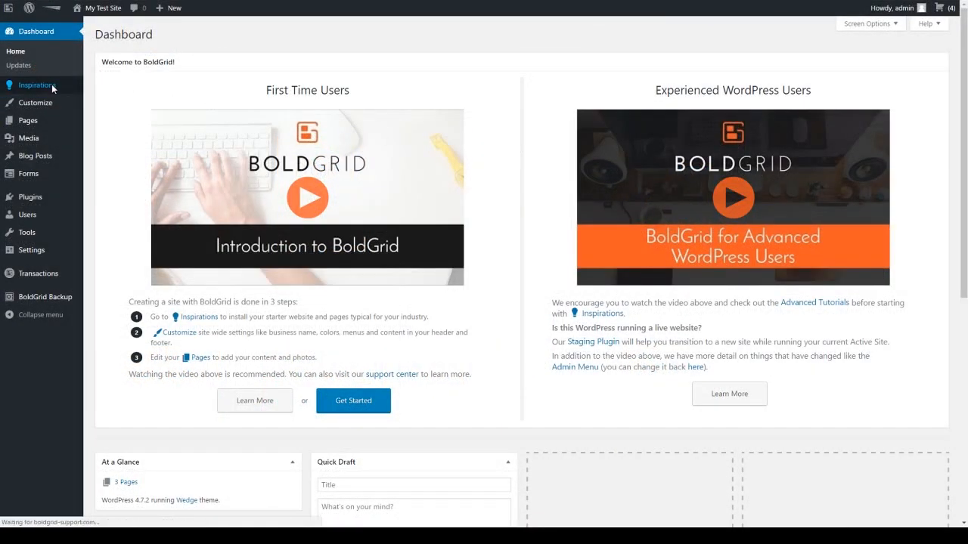
# Install the Haven design from Inspirations as a staged website, keeping the Base pageset and default contact details.
pyautogui.click(52, 84)
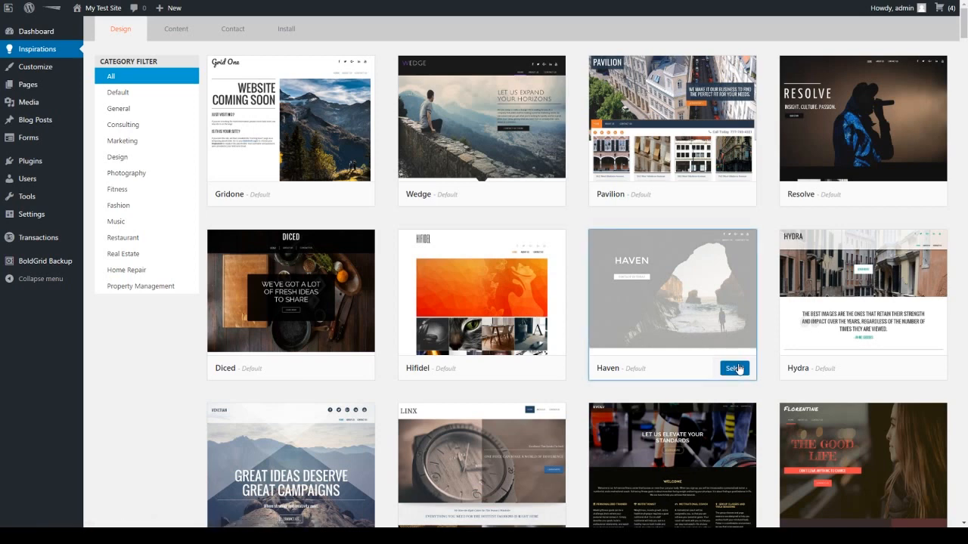
pyautogui.click(732, 367)
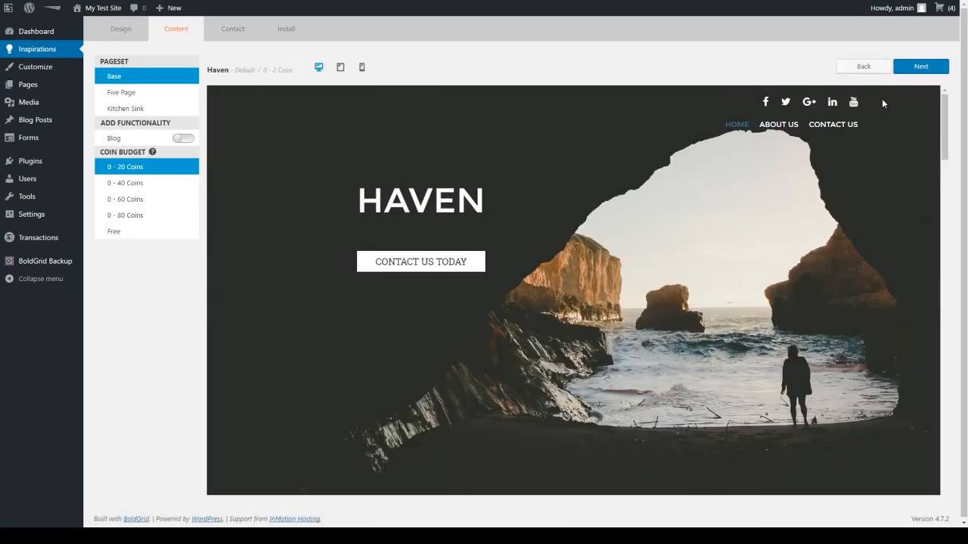
pyautogui.click(911, 67)
pyautogui.click(647, 354)
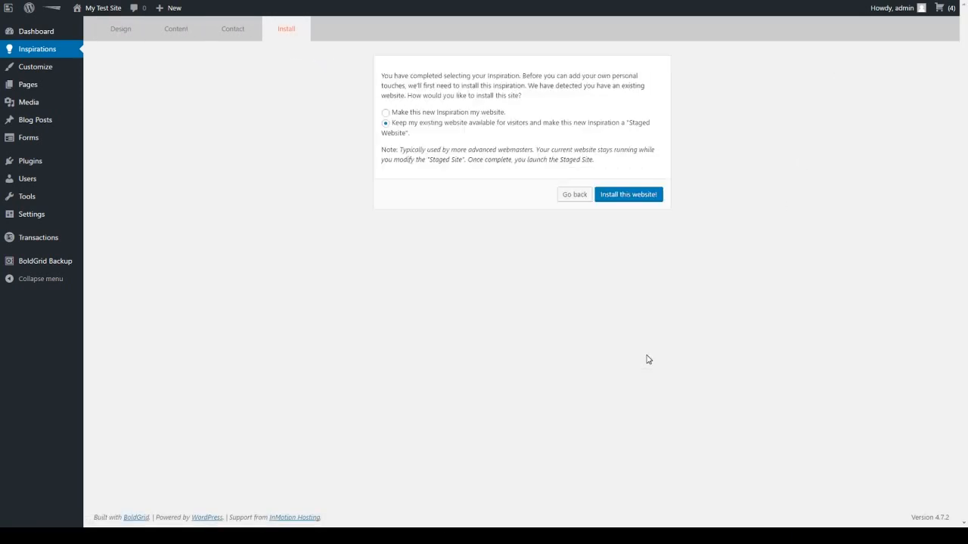
pyautogui.click(618, 196)
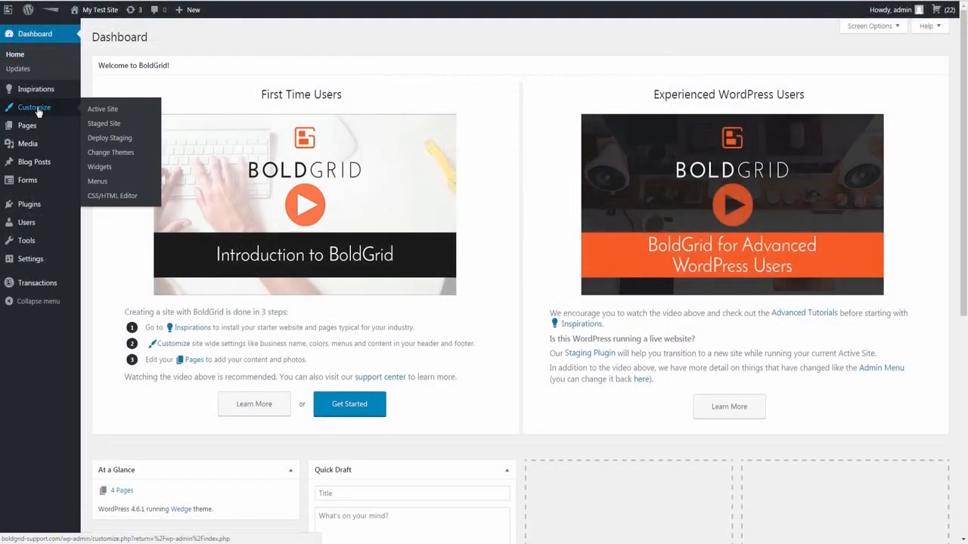
# Preview the staged Haven theme and the active Wedge theme in the Customizer, and return to the Dashboard.
pyautogui.click(34, 107)
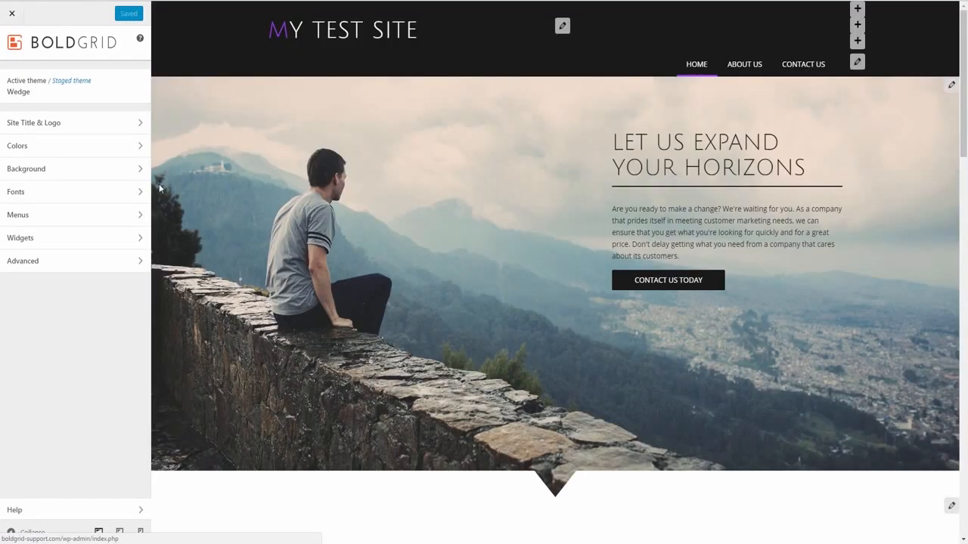
pyautogui.click(82, 83)
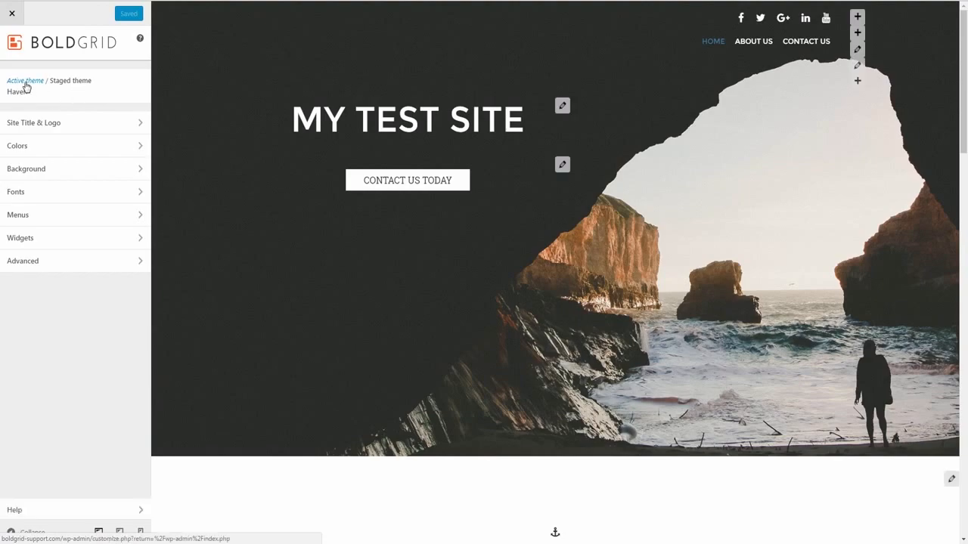
pyautogui.click(26, 82)
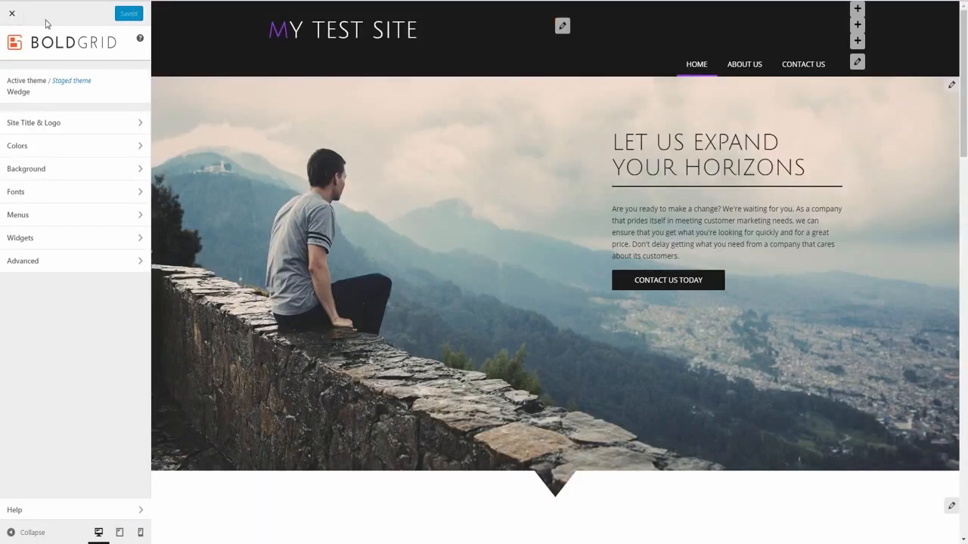
pyautogui.click(12, 13)
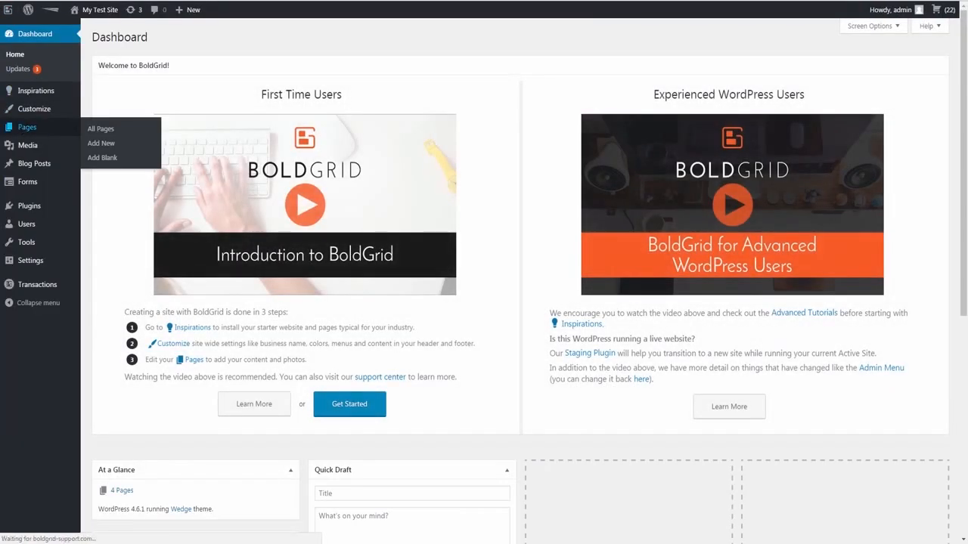
# Look over the development groups of the active and staged pages in the full page list, and return to the Dashboard.
pyautogui.click(27, 127)
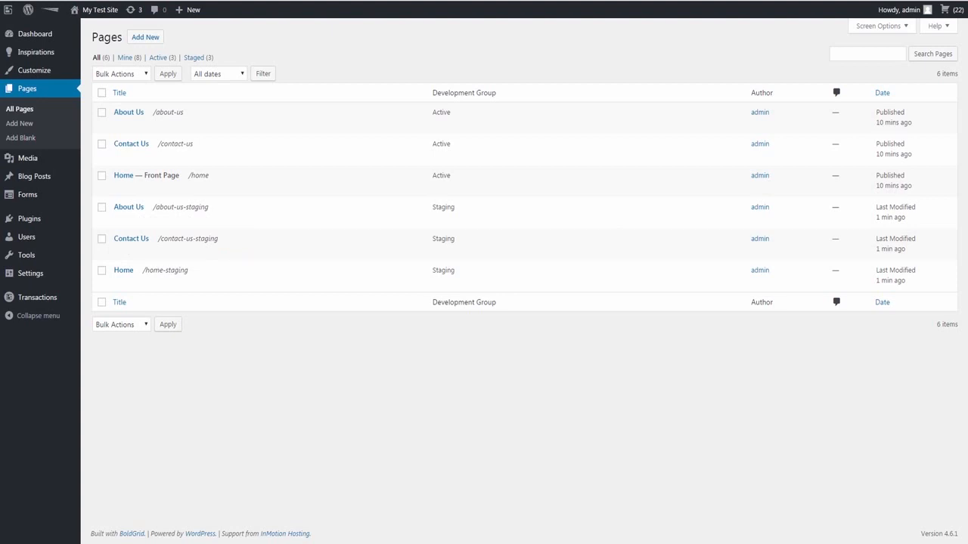
pyautogui.click(53, 31)
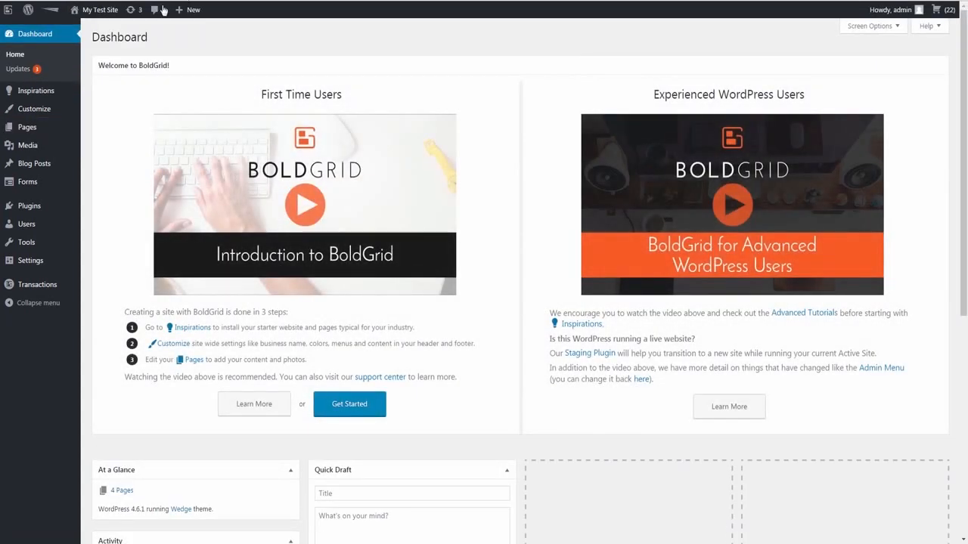
# Open the active site and the staging site in separate browser tabs, view each front page, and return to the Dashboard.
pyautogui.moveTo(98, 11)
pyautogui.rightClick(94, 29)
pyautogui.click(102, 36)
pyautogui.rightClick(99, 43)
pyautogui.click(108, 49)
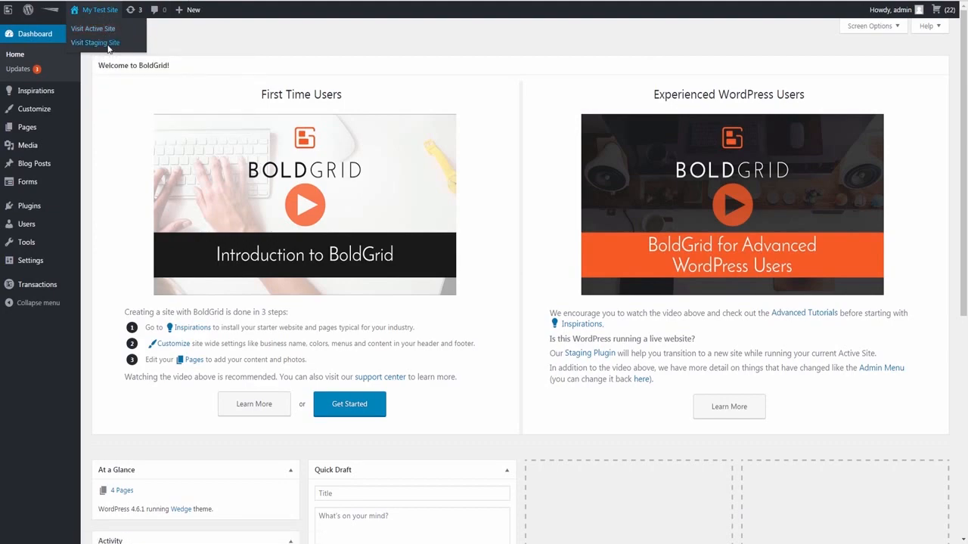
pyautogui.hotkey('ctrl', 'Tab')
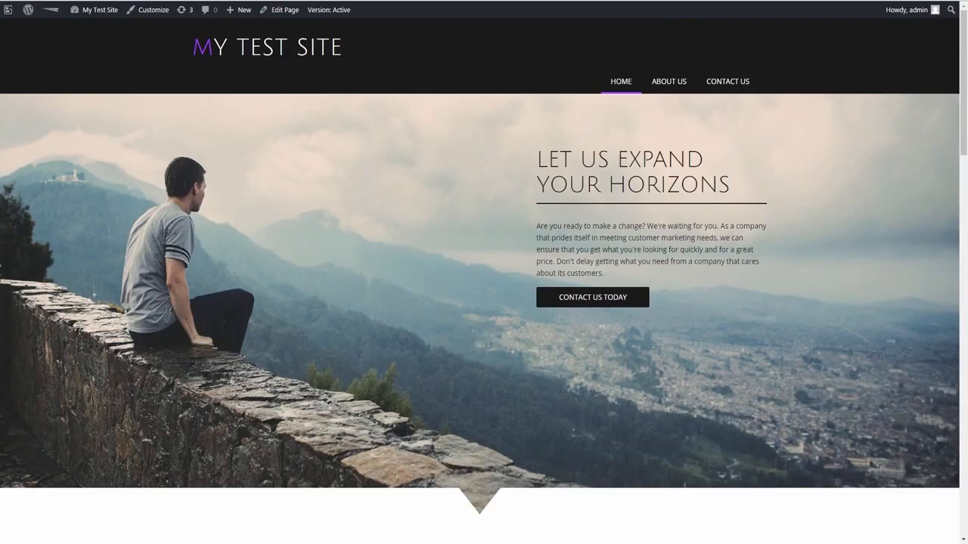
pyautogui.hotkey('ctrl', 'Tab')
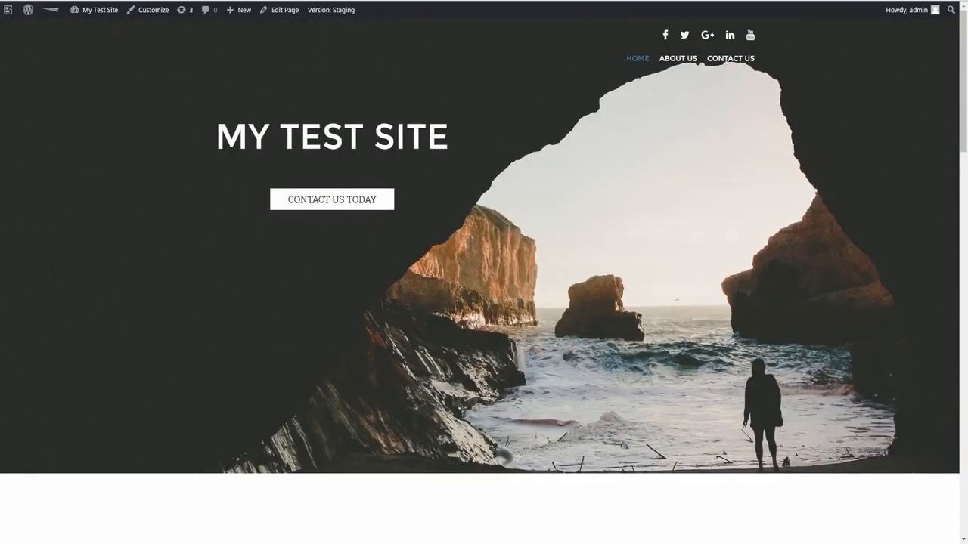
pyautogui.hotkey('ctrl', 'Tab')
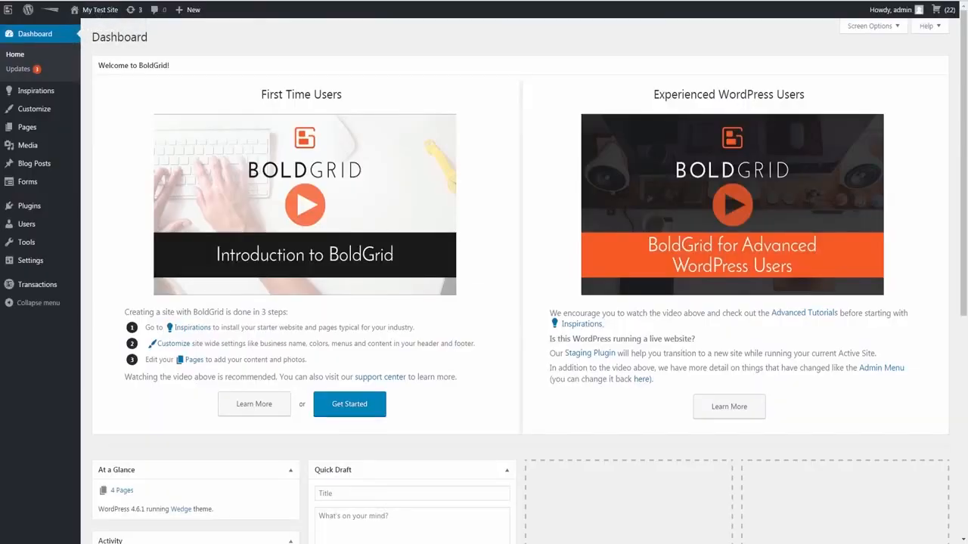